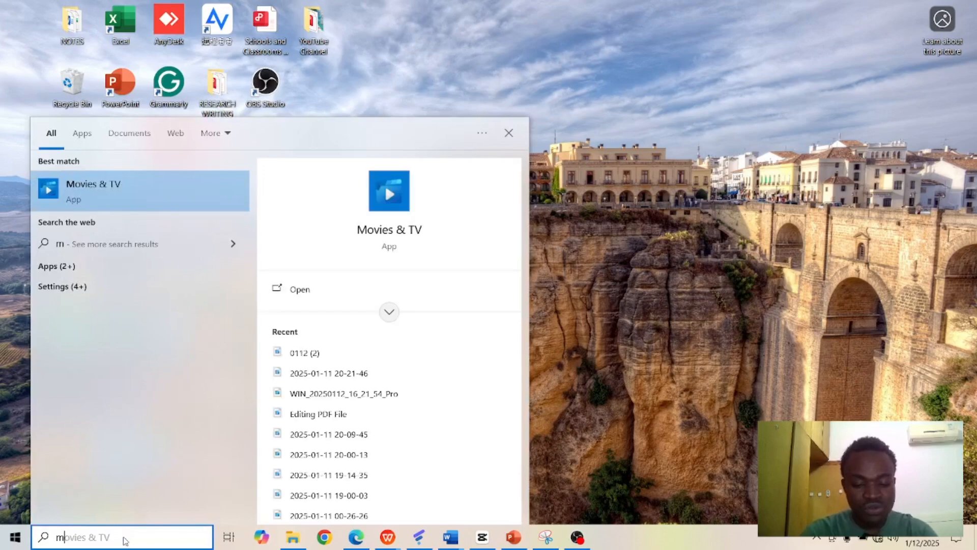
key("BackSpace")
type("word")
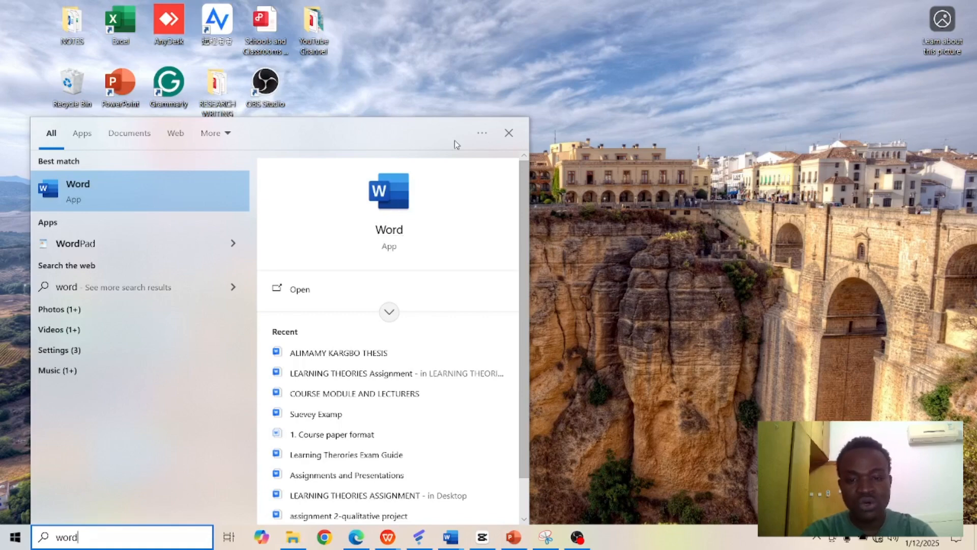
left_click(539, 74)
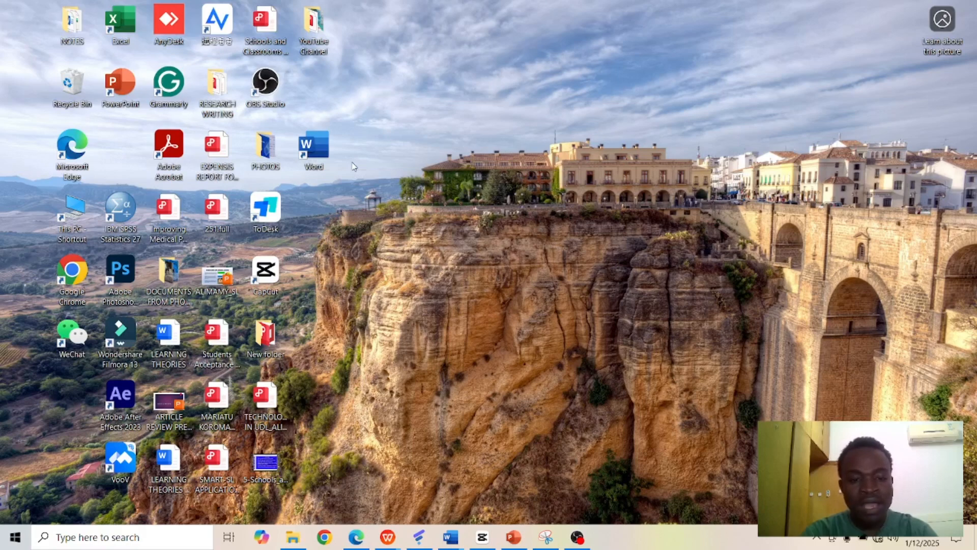
Step: Launch Word from the desktop and maximize its window
left_click(320, 144)
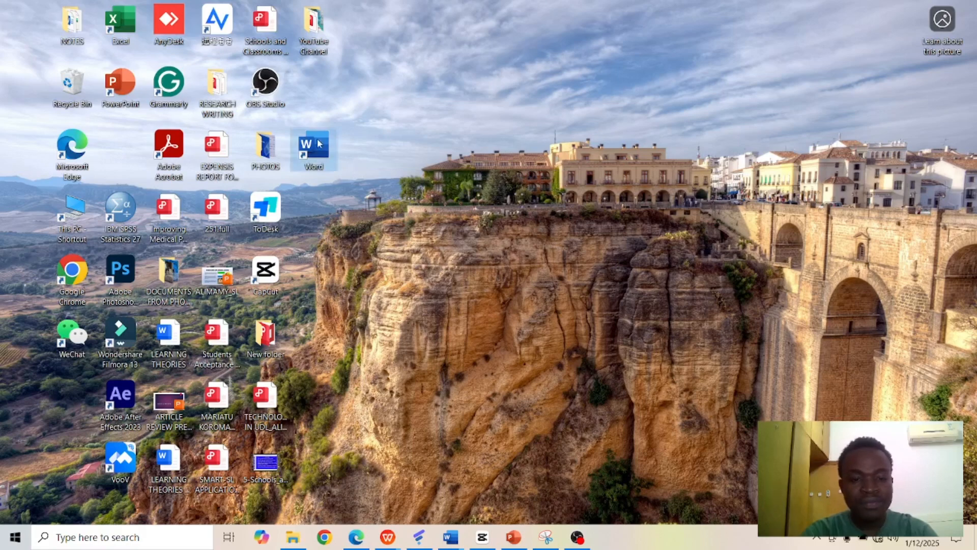
double_click(320, 144)
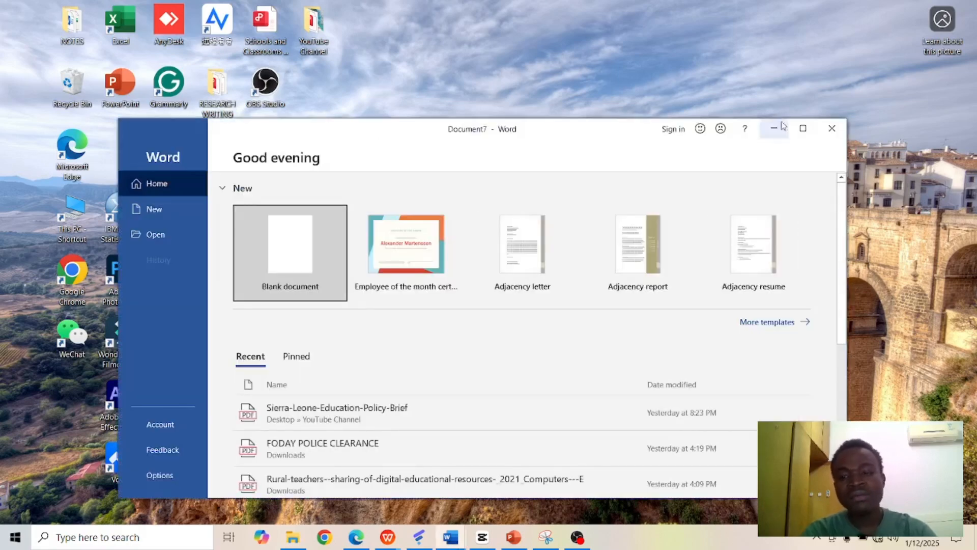
left_click(803, 128)
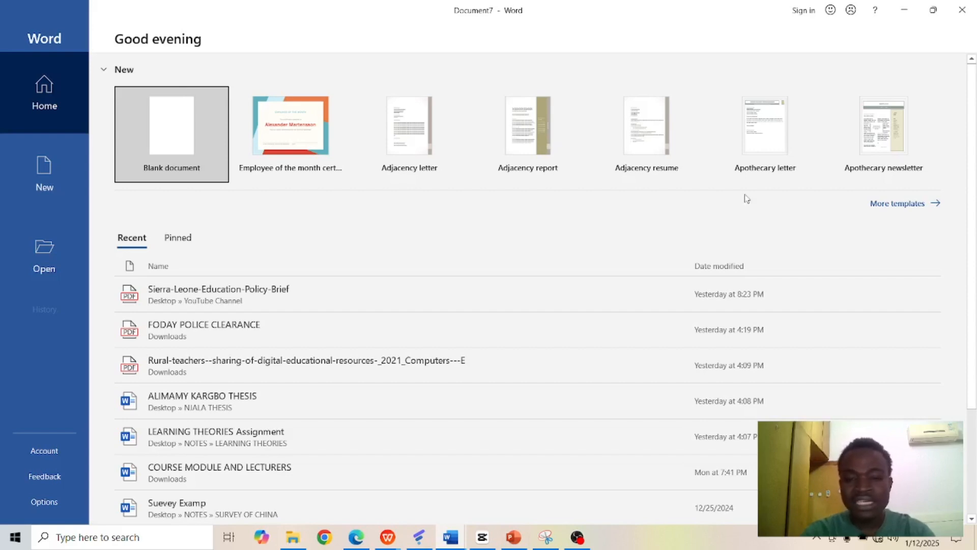
Step: Show more document templates and create a new blank document
left_click(885, 204)
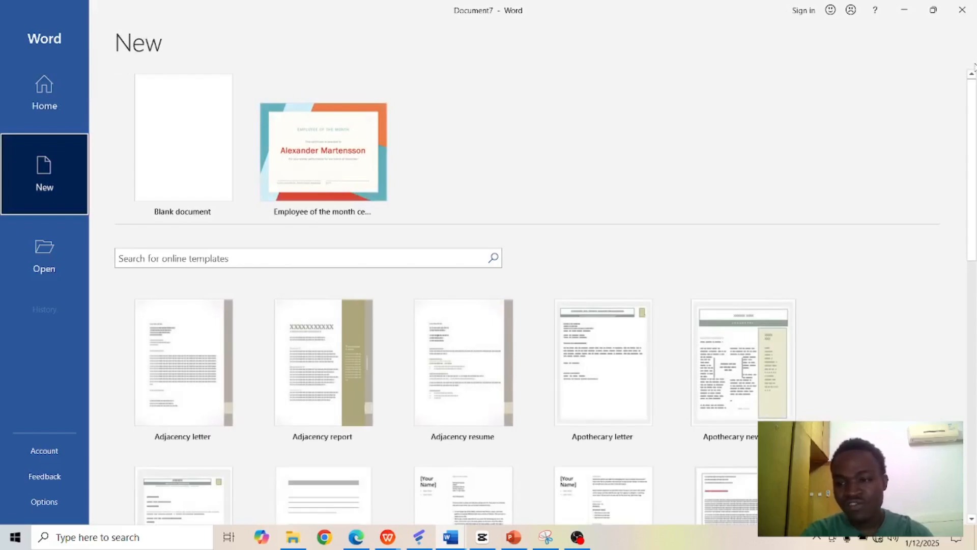
left_click_drag(972, 106, 975, 44)
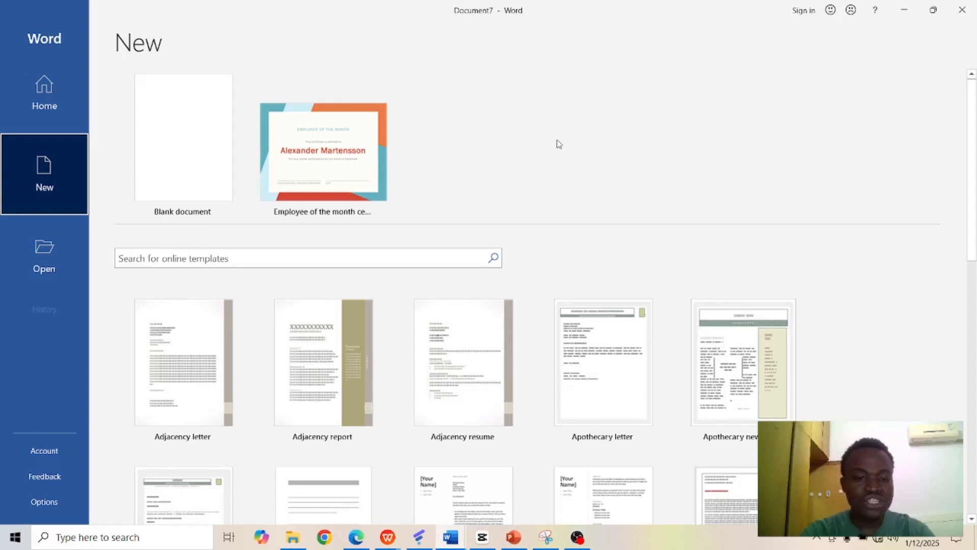
left_click(205, 170)
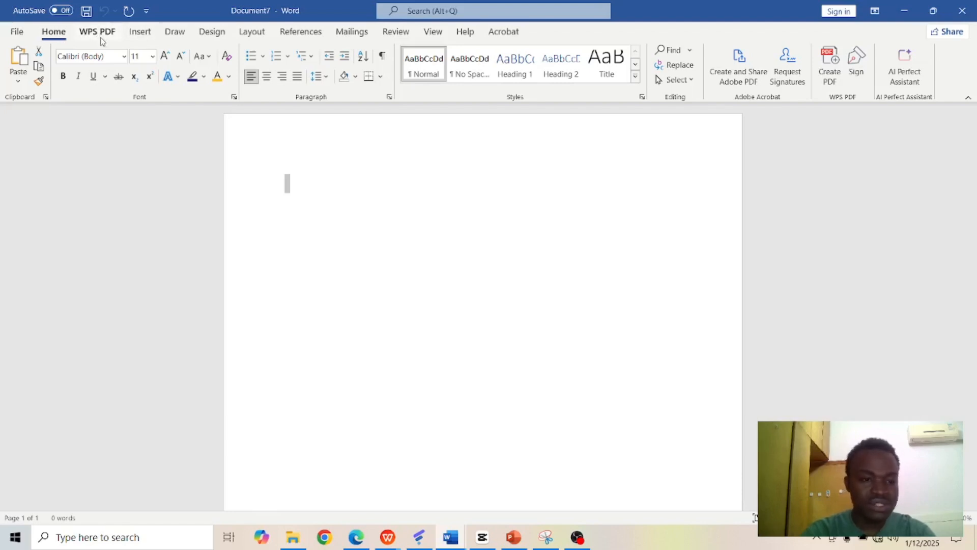
Step: Examine the Insert, Draw, Design, Layout, References, Mailings, Review, View, Help, Acrobat and WPS PDF command groups, ending on the Home commands
left_click(143, 32)
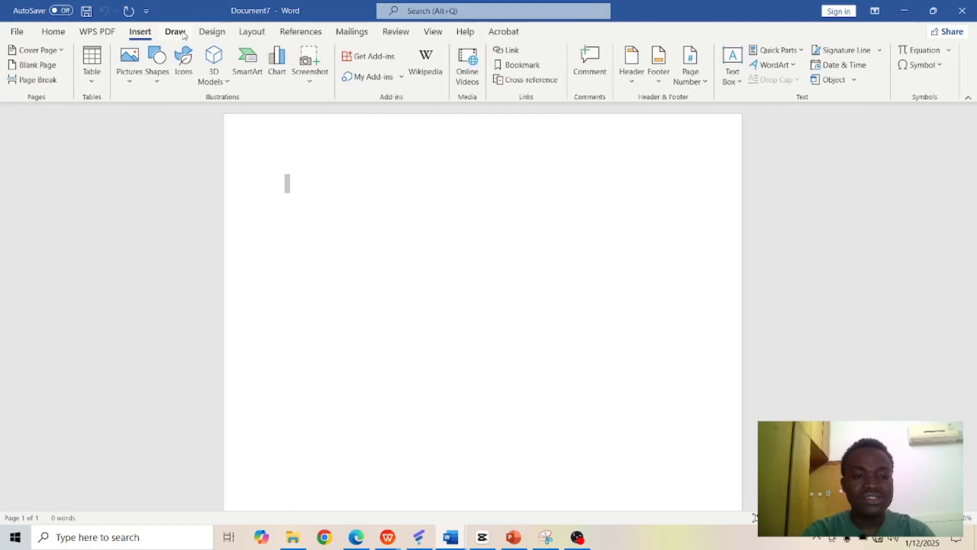
left_click(184, 33)
left_click(210, 32)
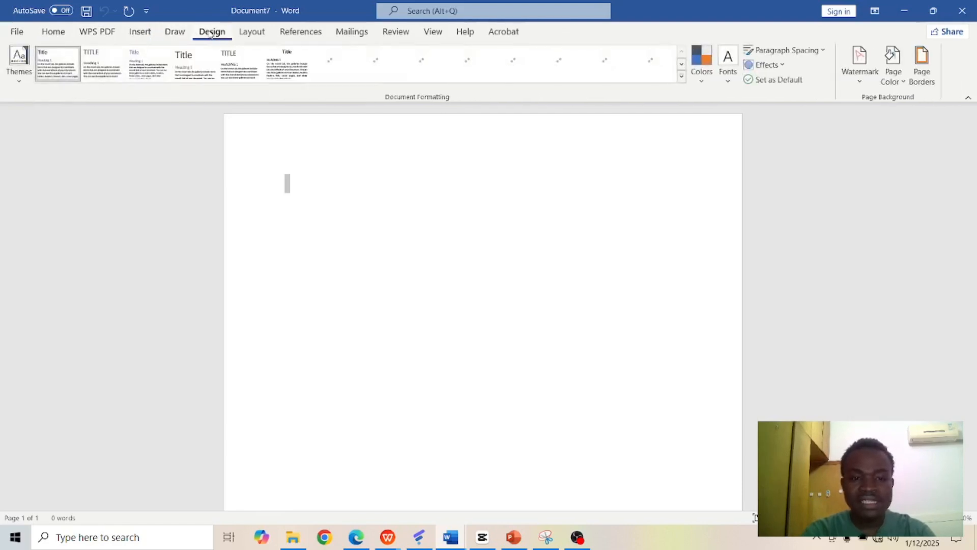
left_click(246, 32)
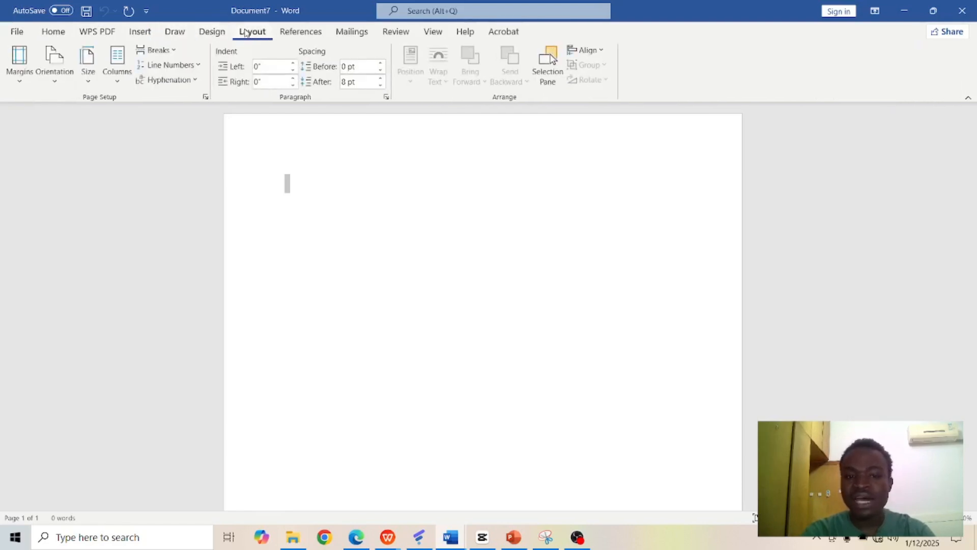
left_click(291, 34)
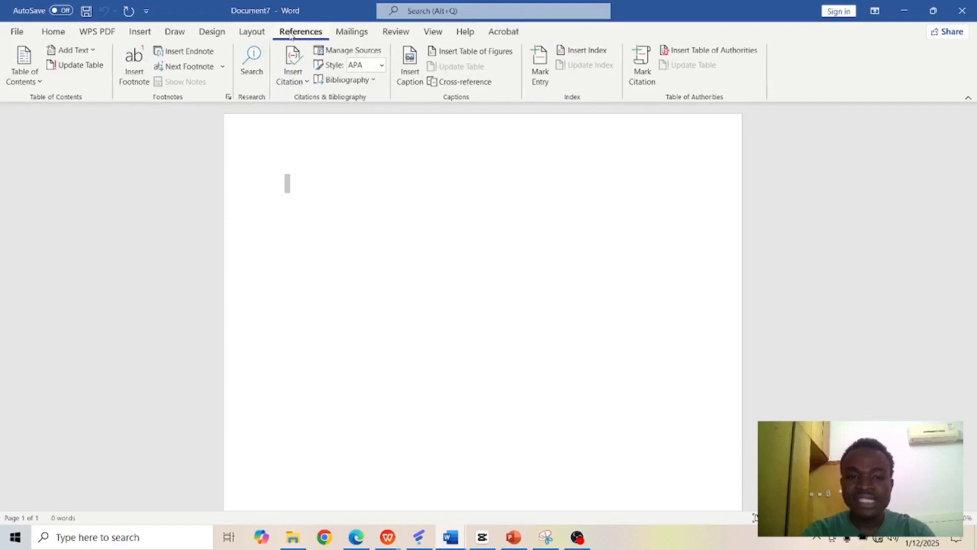
left_click(345, 34)
left_click(399, 32)
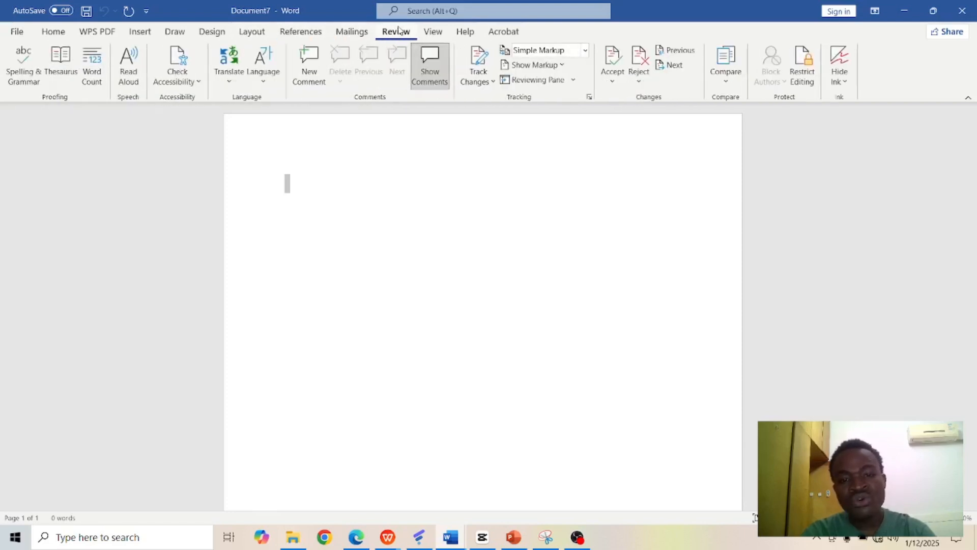
left_click(439, 33)
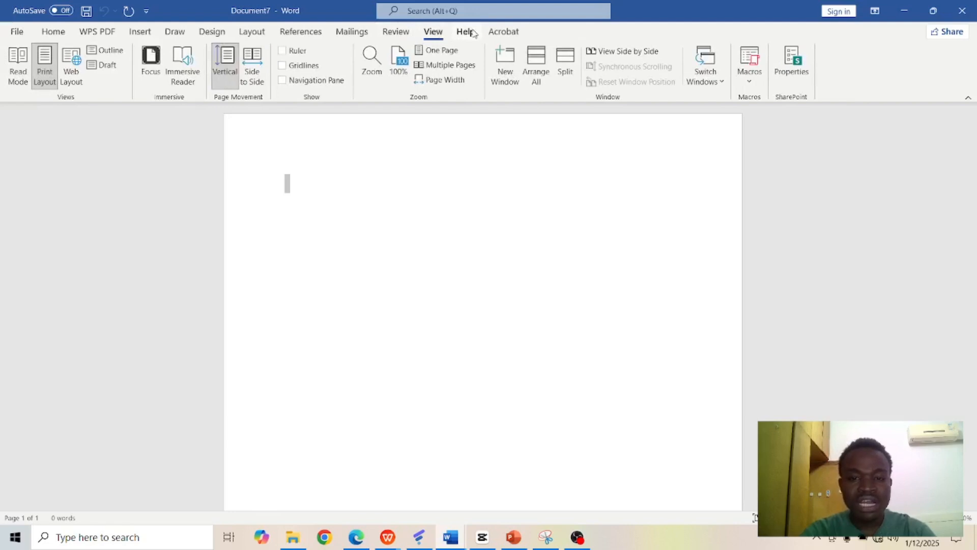
left_click(464, 32)
left_click(514, 37)
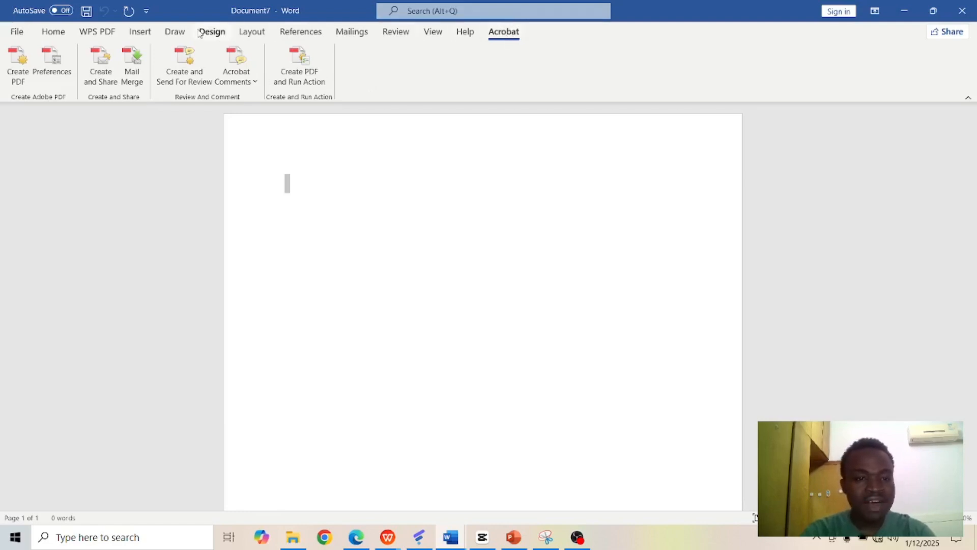
left_click(175, 32)
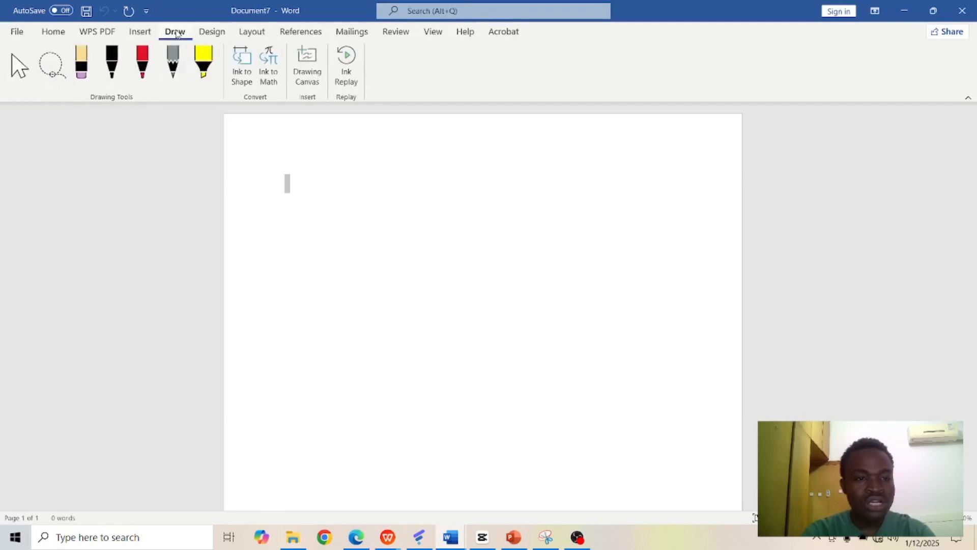
left_click(106, 38)
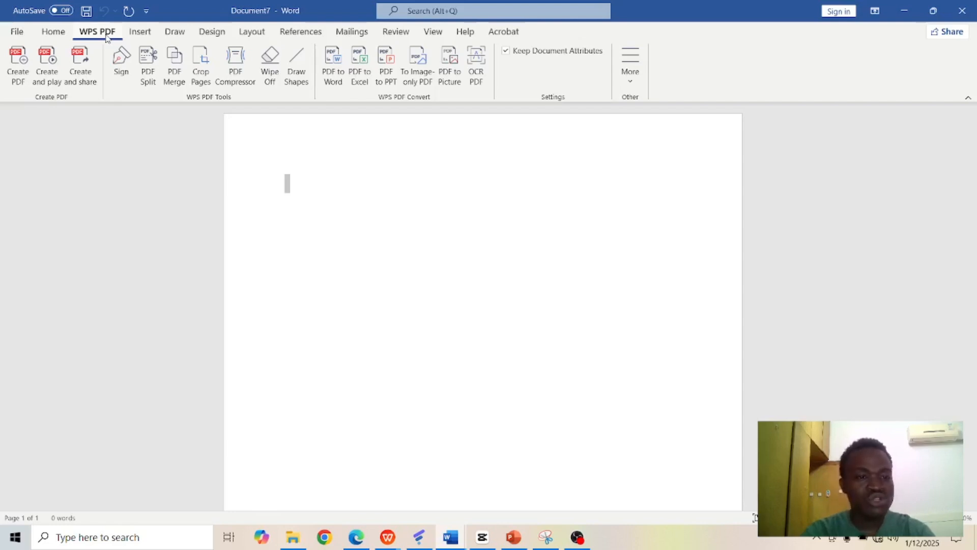
left_click(53, 33)
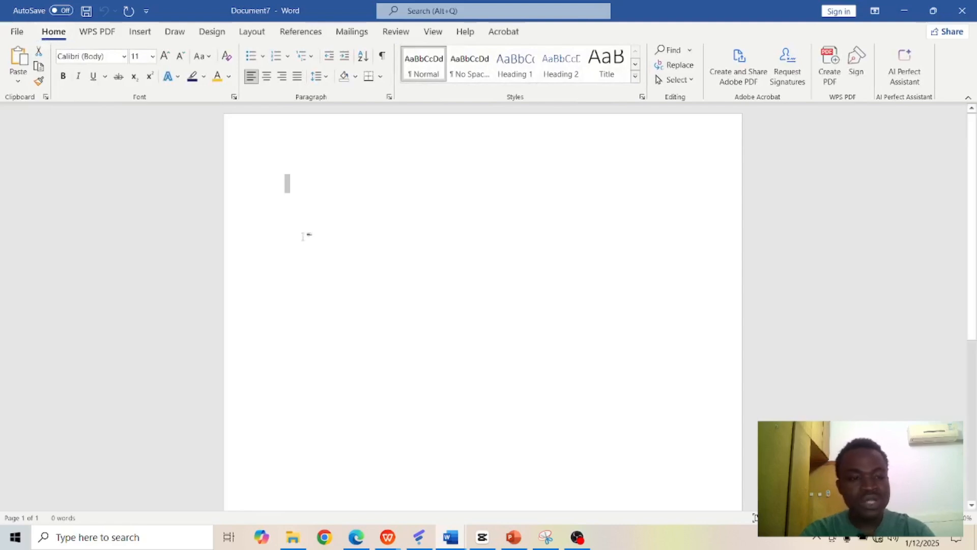
Step: Place the cursor at the start of the page and view the detailed font settings without changing them
left_click(318, 192)
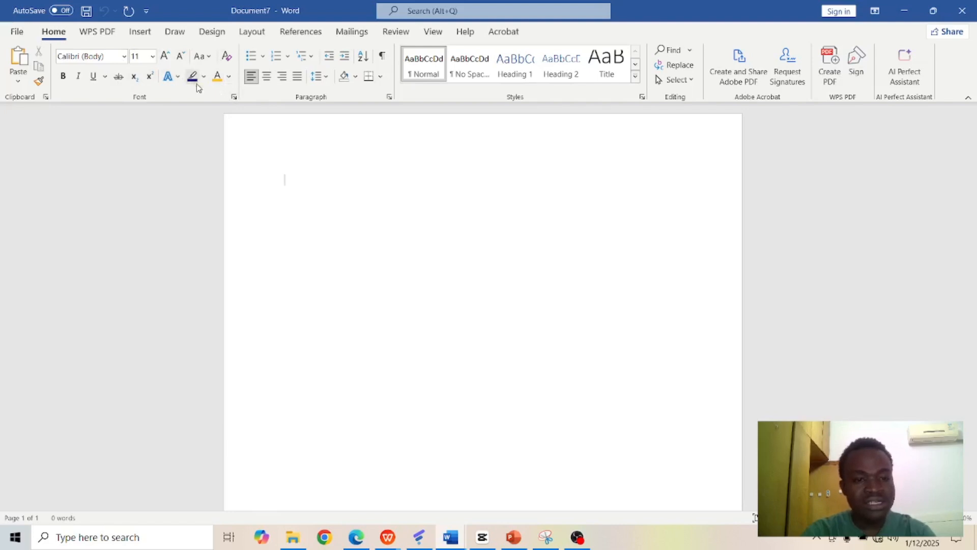
left_click(235, 97)
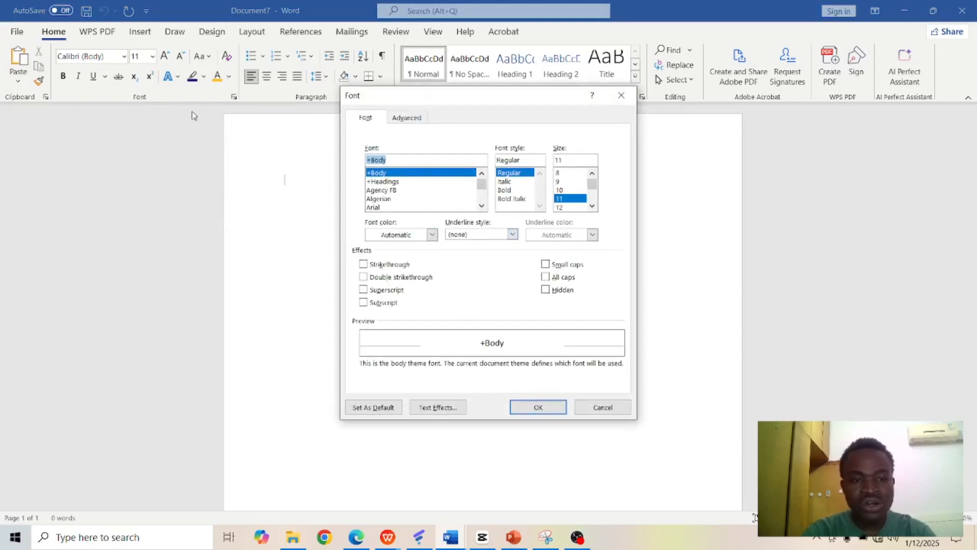
left_click(622, 97)
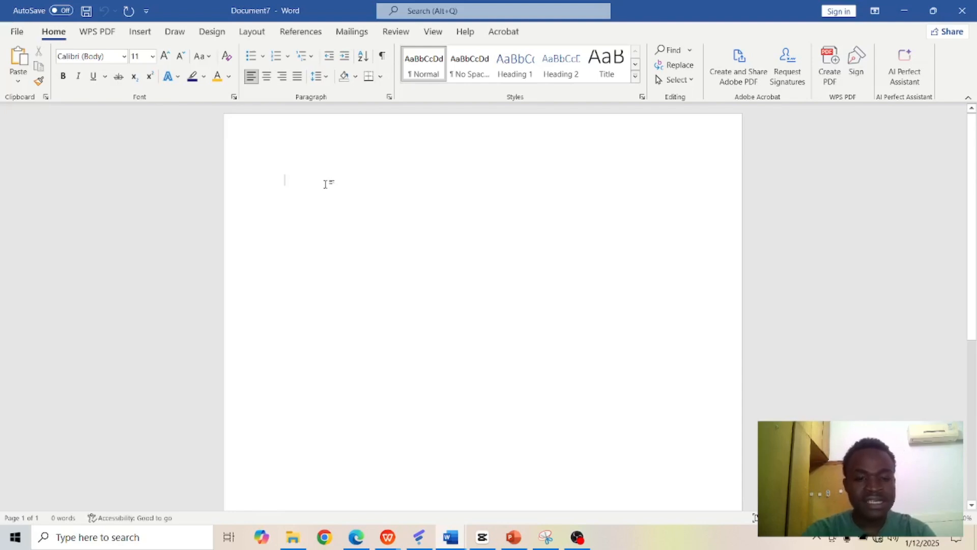
Step: Enter the sample sentence "John is a boy" on the first line of the document
type("I")
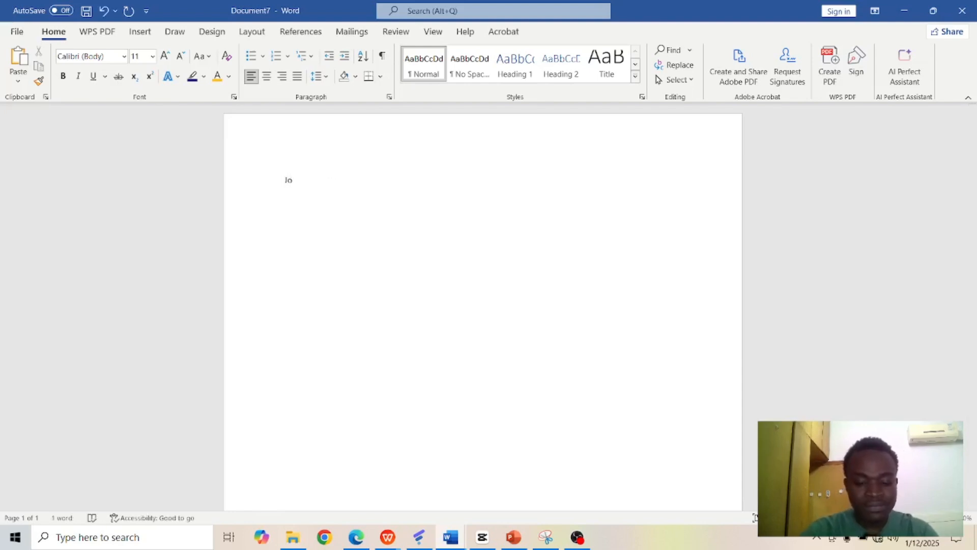
type("ohn is ")
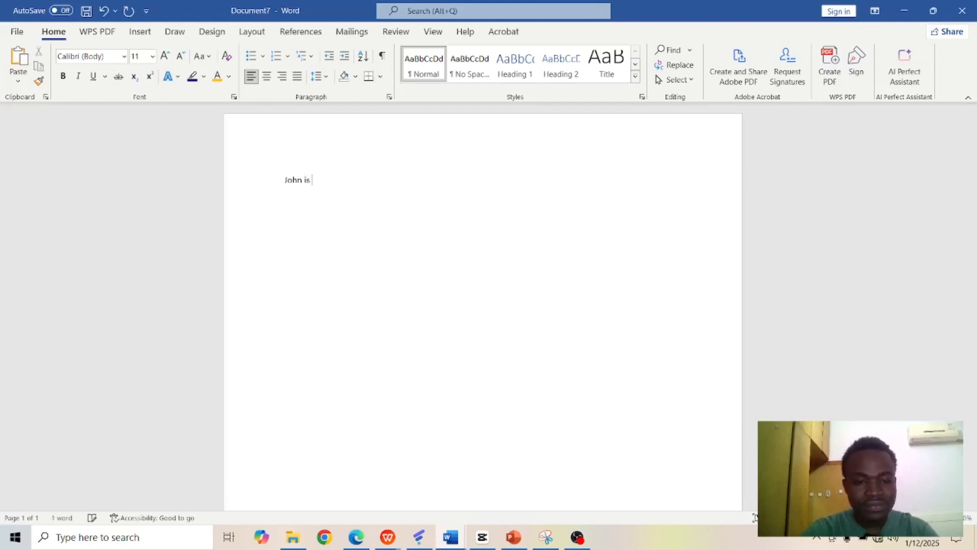
type("a boy")
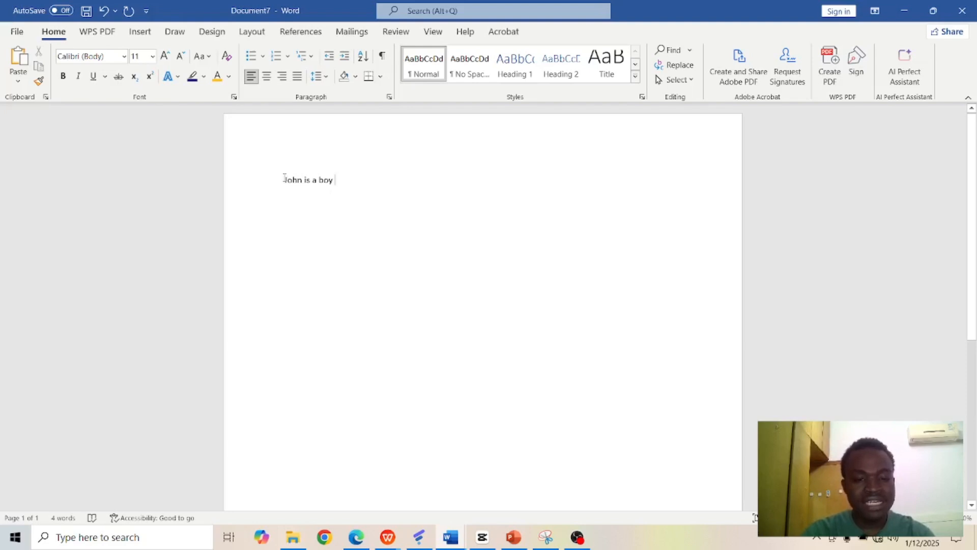
Step: Select the whole sentence and preview other fonts such as Arial Black on it without applying one
left_click_drag(284, 177, 355, 187)
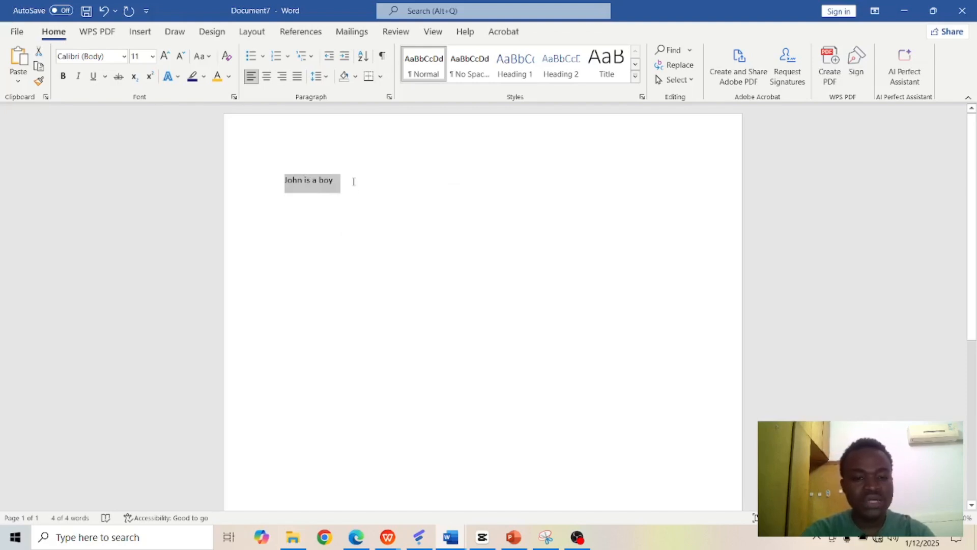
left_click(354, 181)
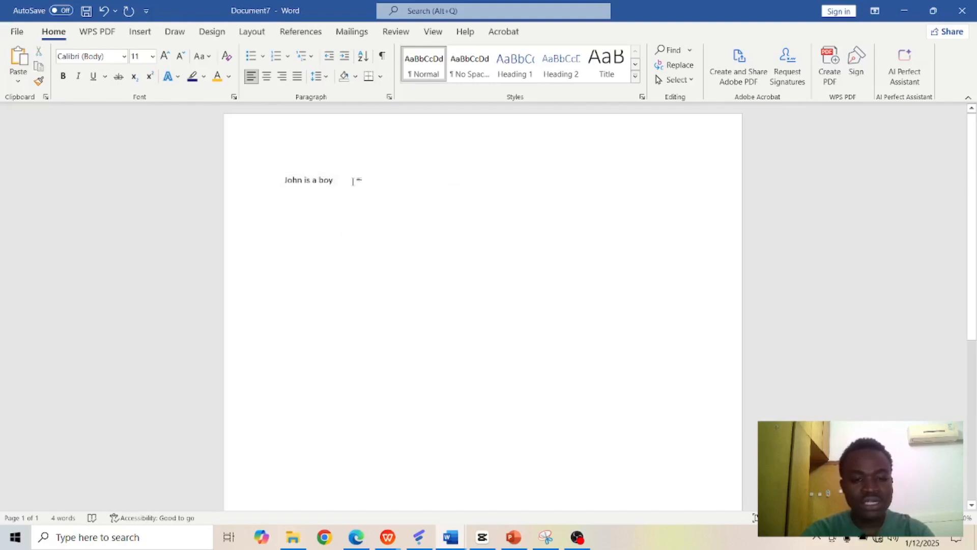
key("ctrl+a")
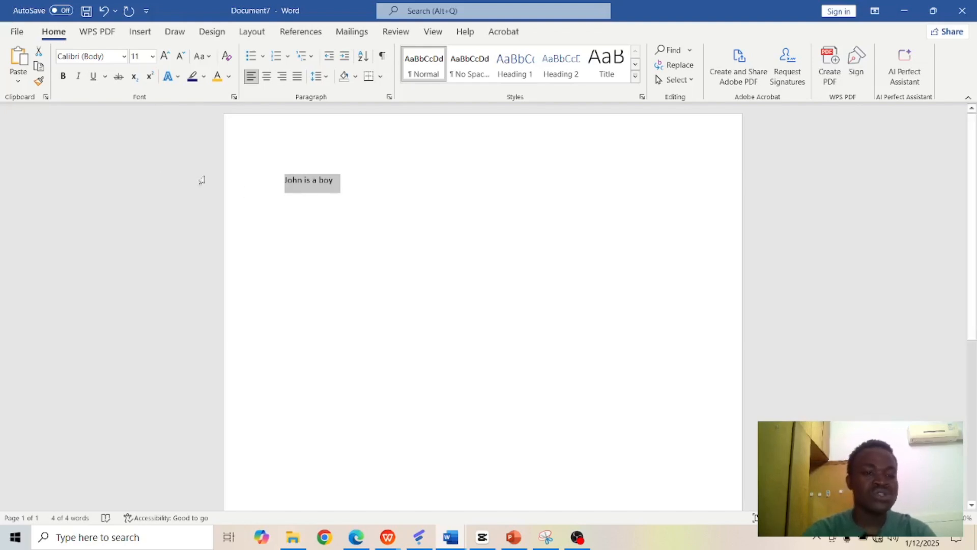
left_click(124, 56)
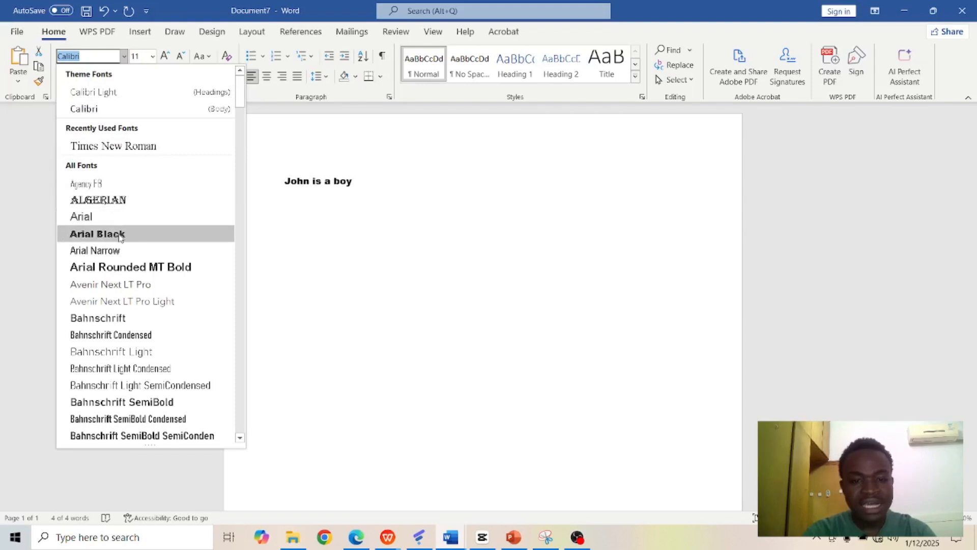
left_click(279, 143)
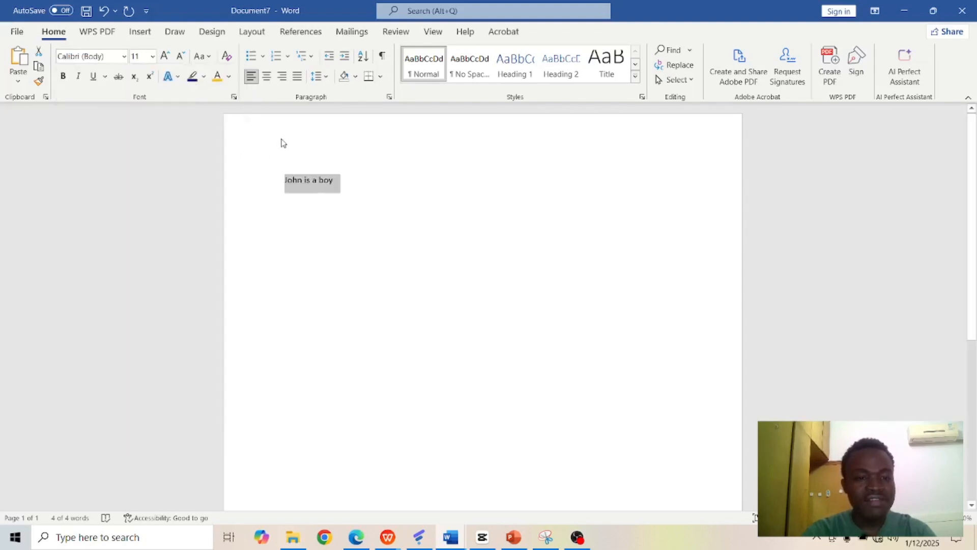
Step: Set the selected sentence's font size to 72
left_click(153, 57)
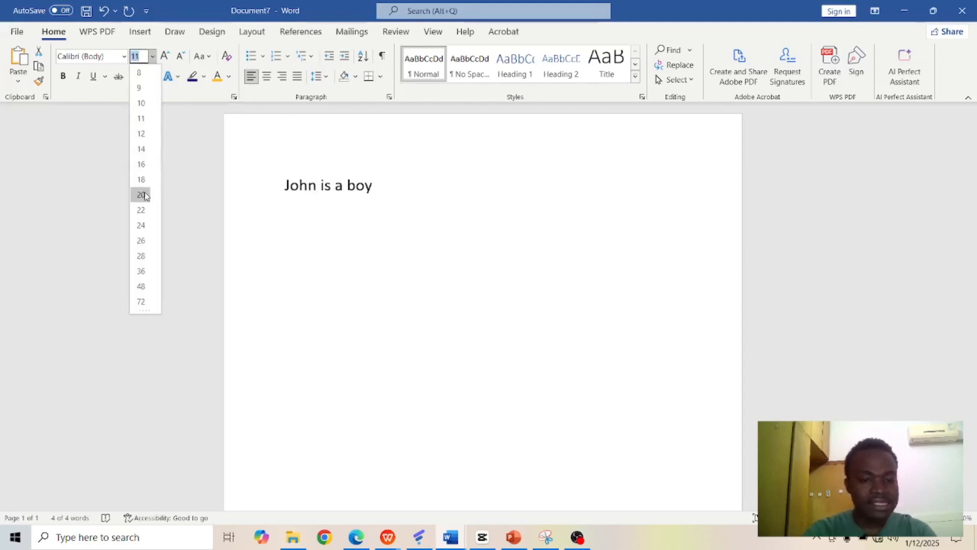
left_click(141, 300)
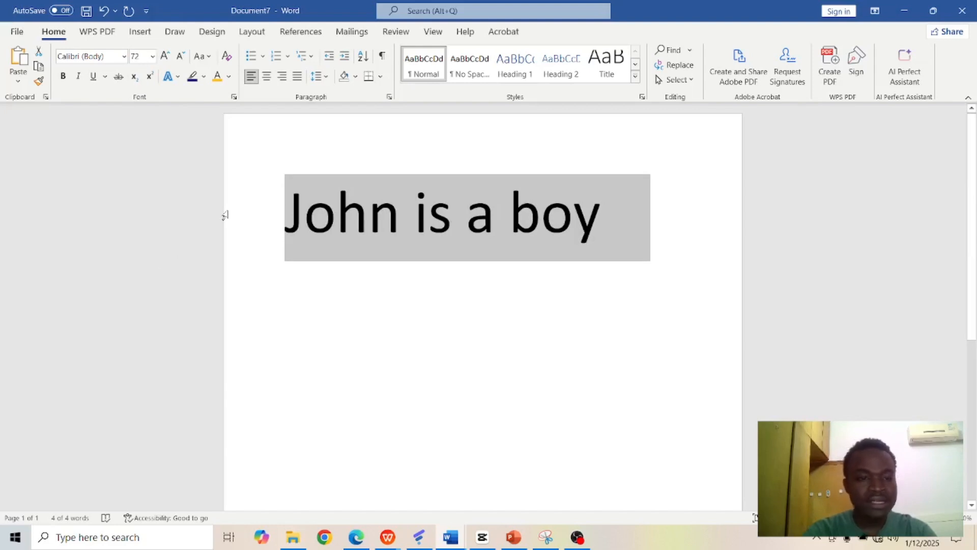
Step: Increase the sentence's font size by one increment to 80, and decrease it stepwise to 48
left_click(154, 57)
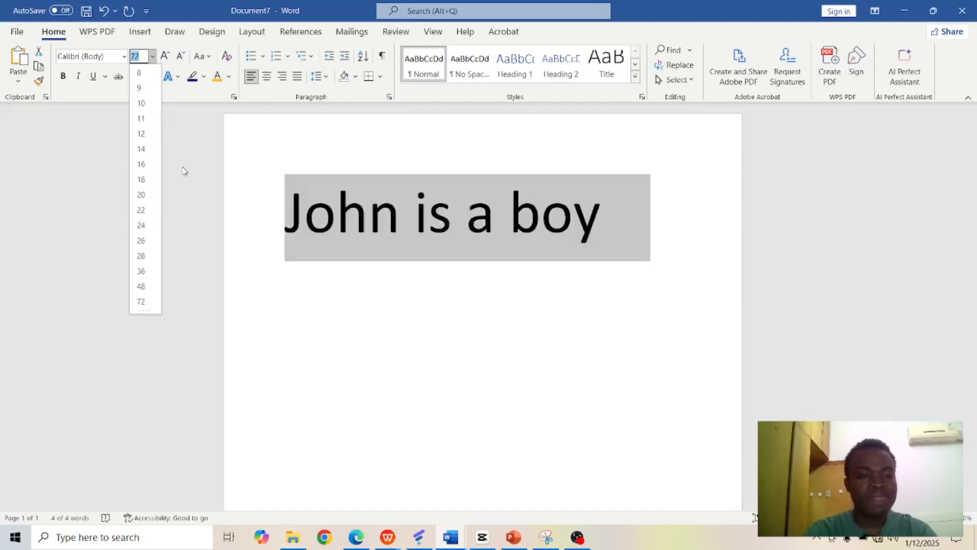
left_click(166, 56)
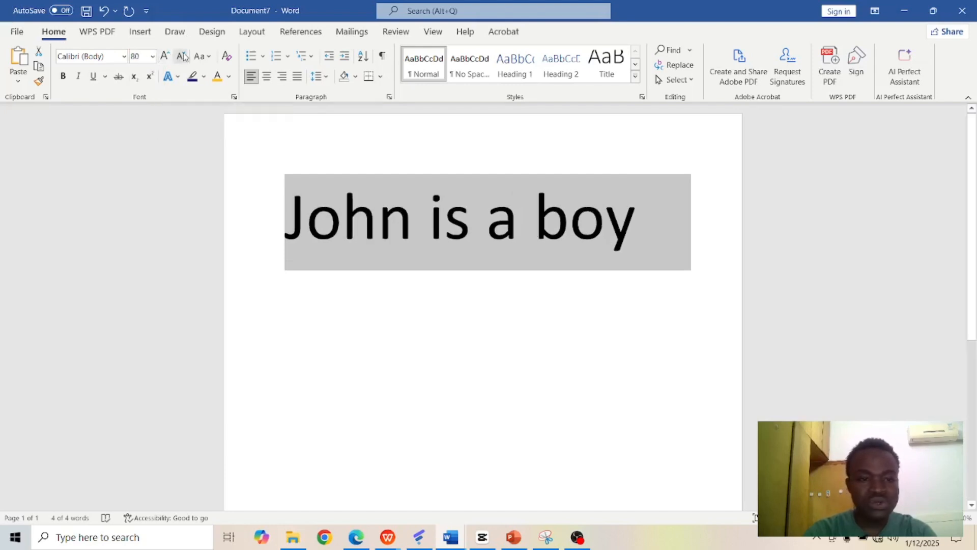
left_click(182, 56)
left_click(182, 56)
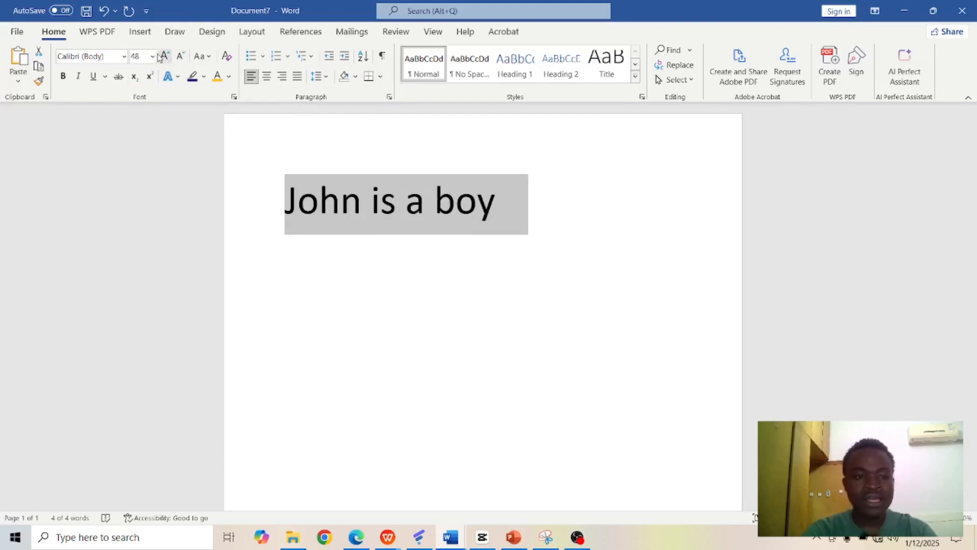
Step: Apply the Arial Black font to the selected sentence, and change its font to Arial
left_click(126, 59)
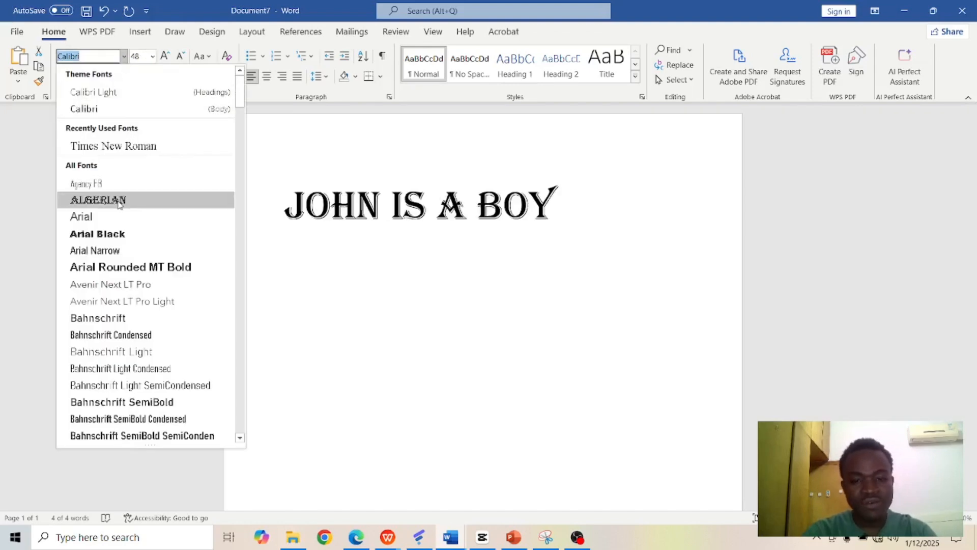
left_click(115, 239)
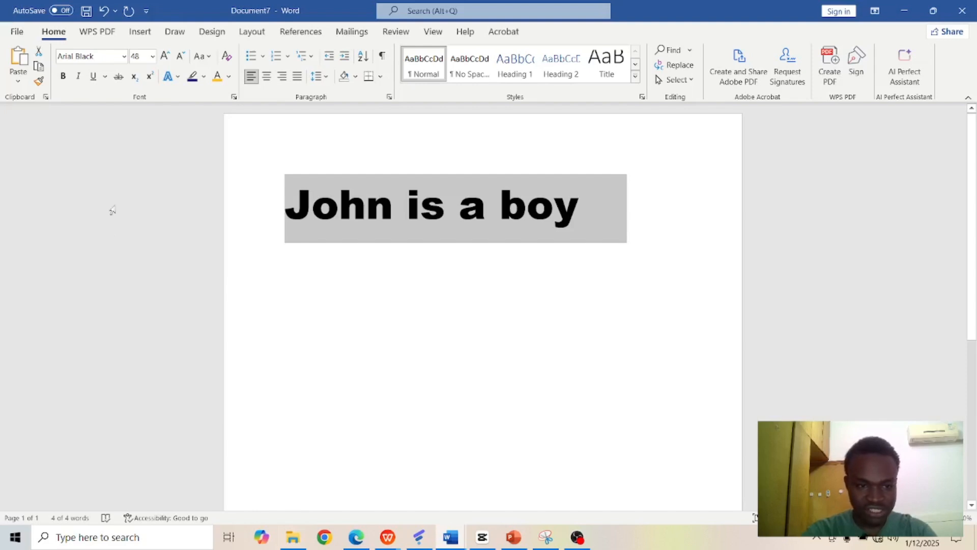
left_click(125, 56)
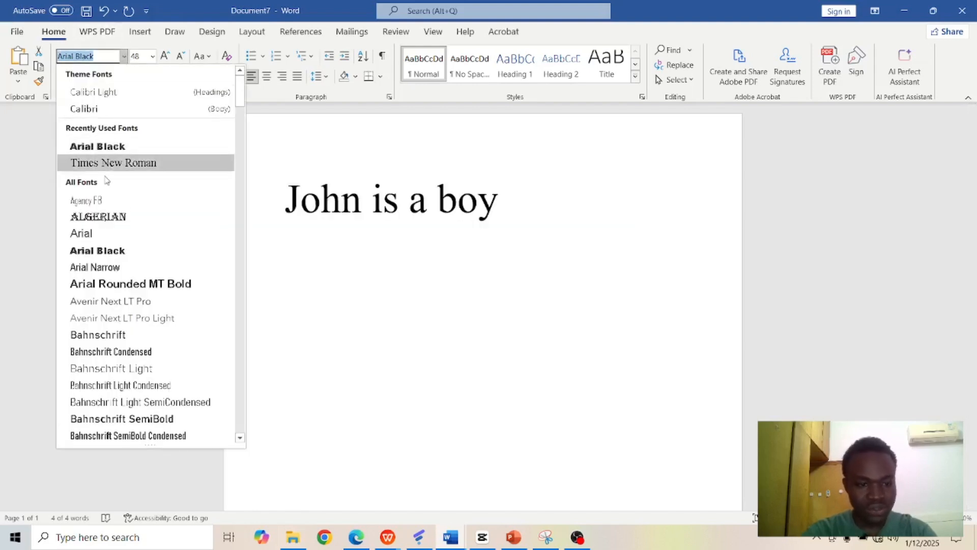
left_click(103, 233)
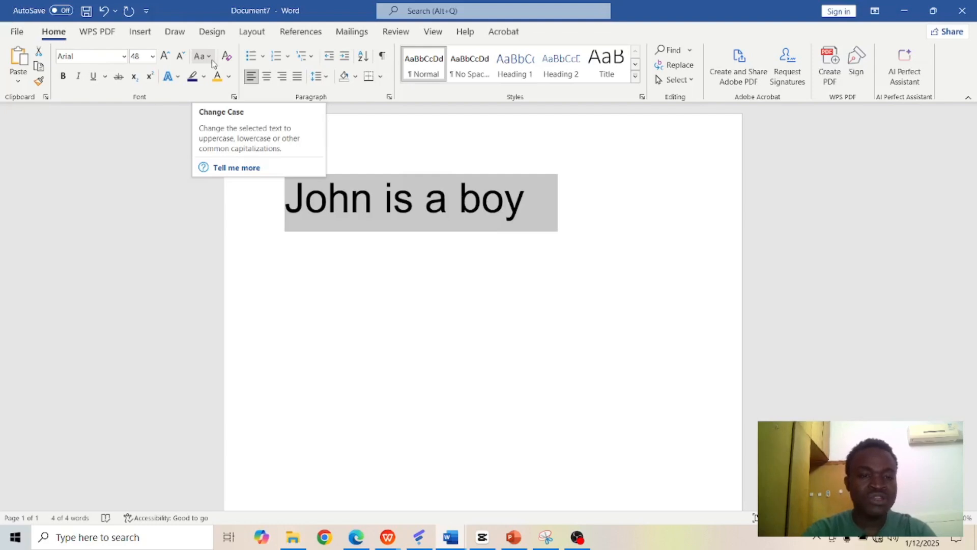
Step: Try the sentence case, lowercase, UPPERCASE and Capitalize Each Word options one after another on the selected sentence
left_click(209, 57)
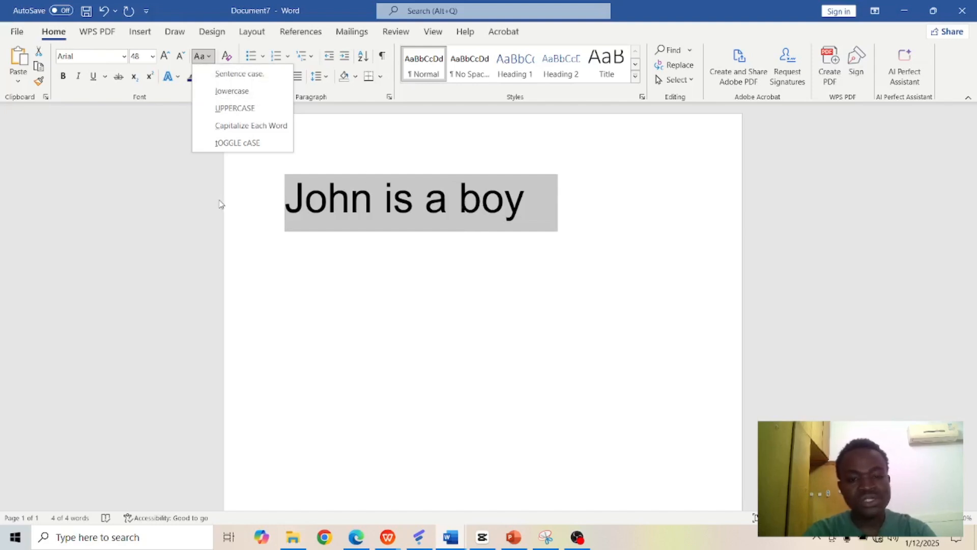
left_click(261, 79)
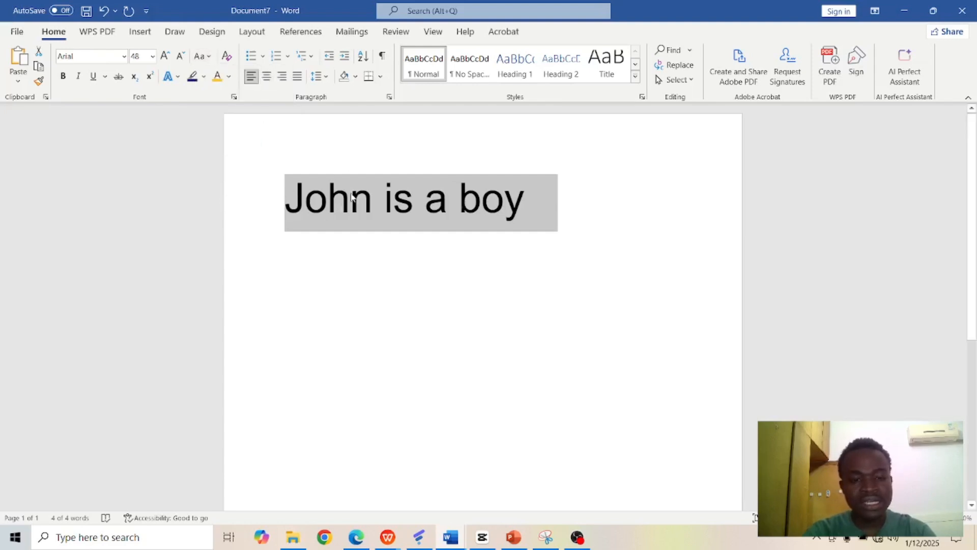
left_click(208, 57)
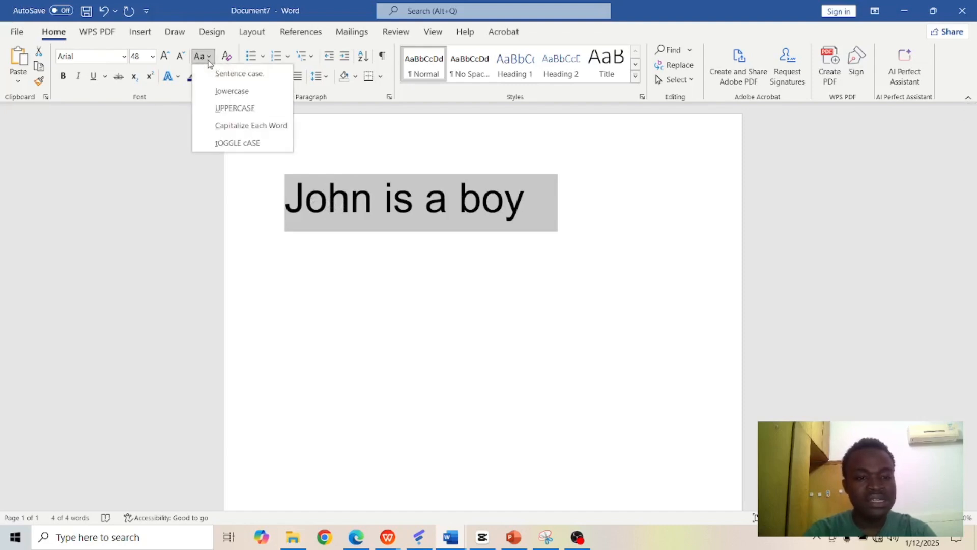
left_click(230, 90)
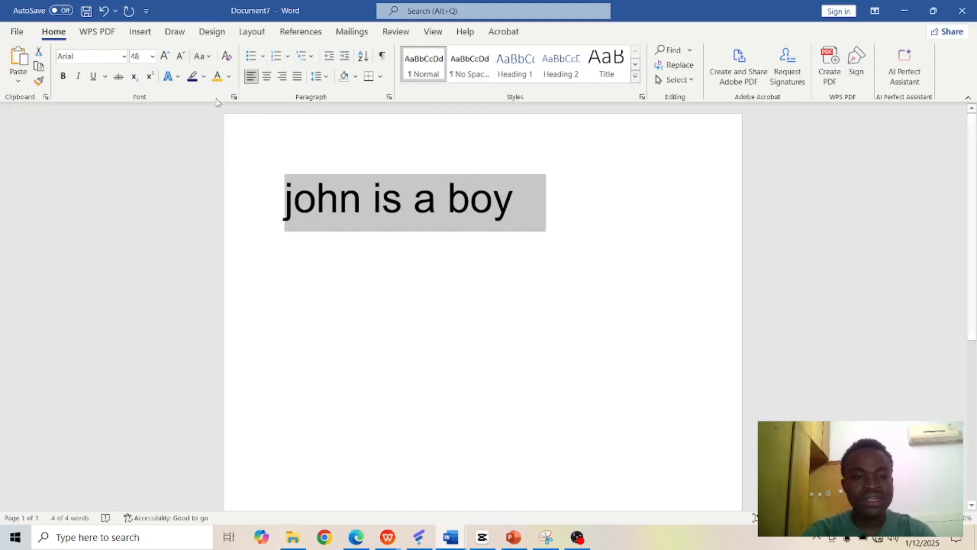
left_click(209, 57)
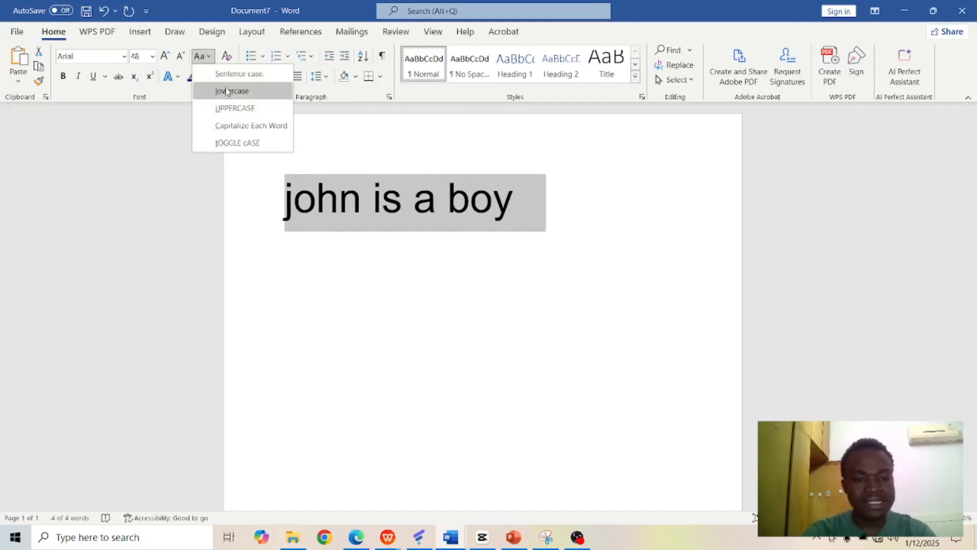
left_click(245, 112)
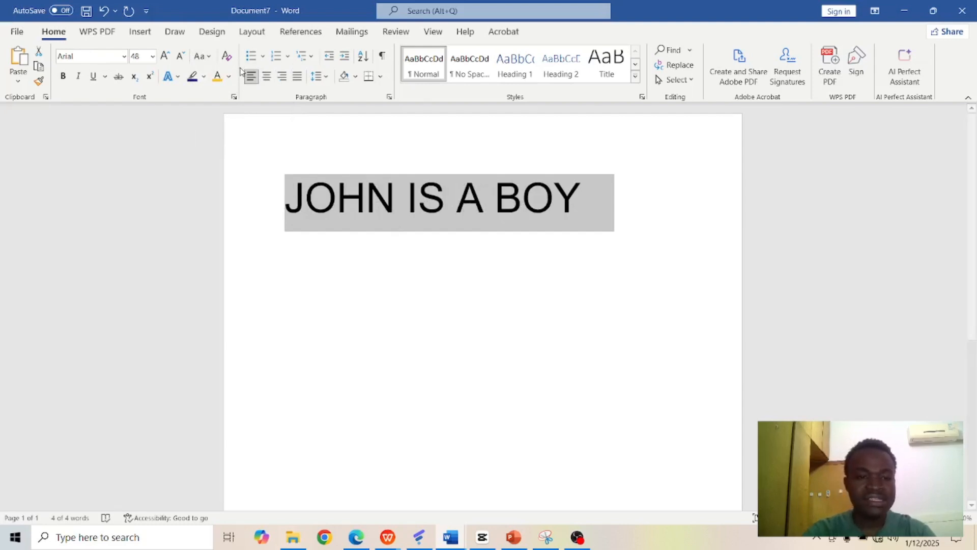
left_click(209, 57)
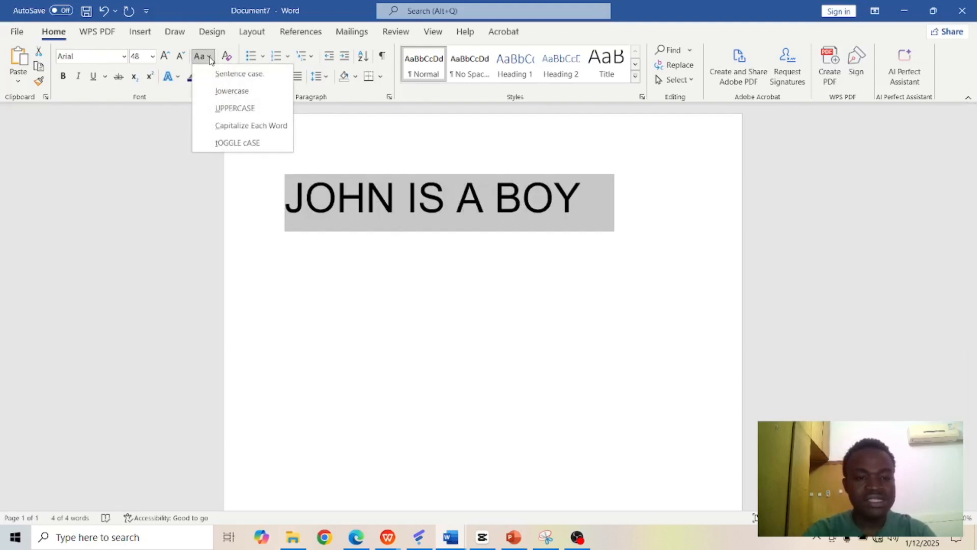
left_click(231, 126)
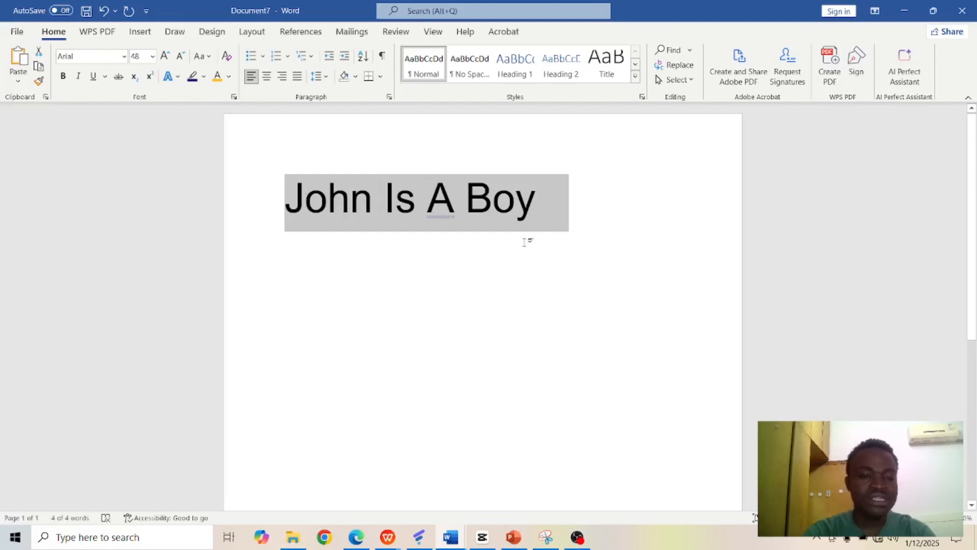
Step: Change the selected sentence to sentence case so only its first word is capitalized
left_click(208, 57)
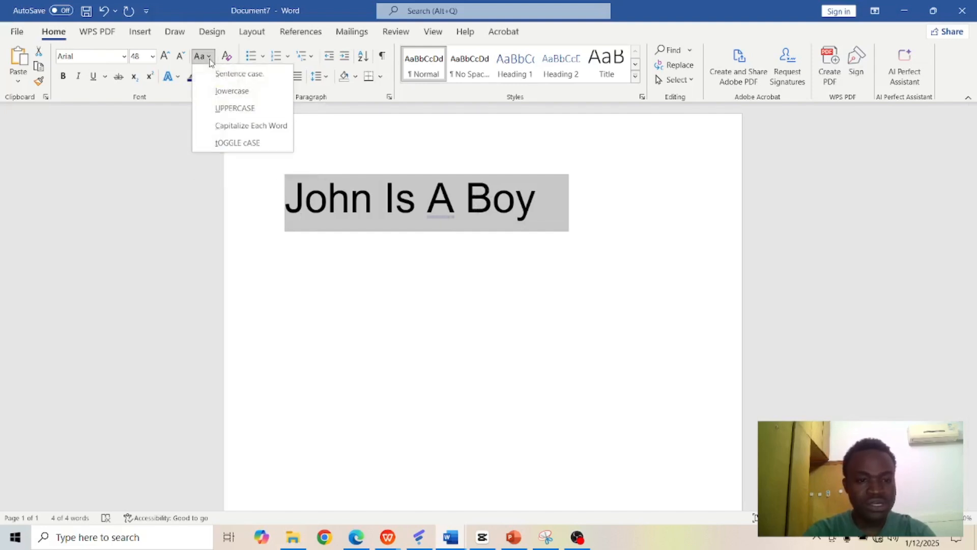
left_click(102, 127)
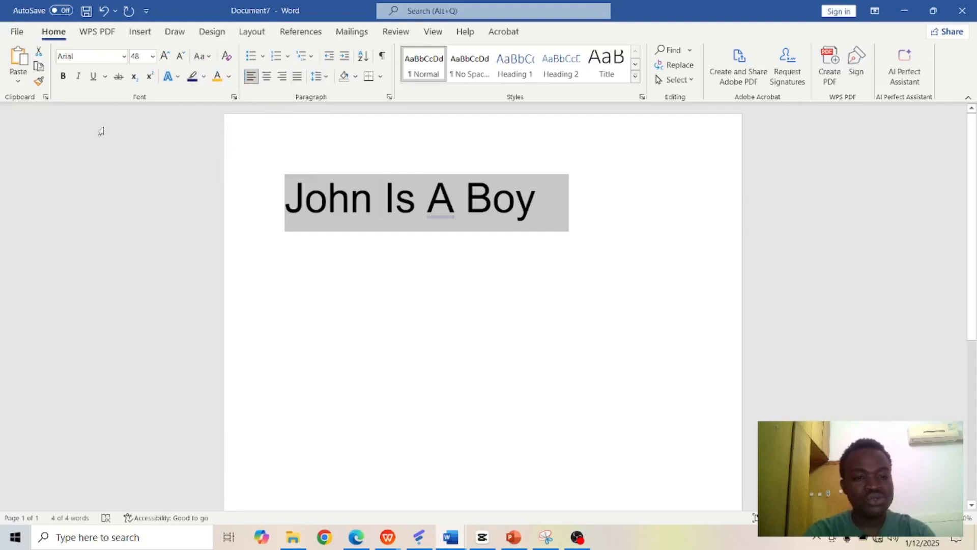
left_click(207, 59)
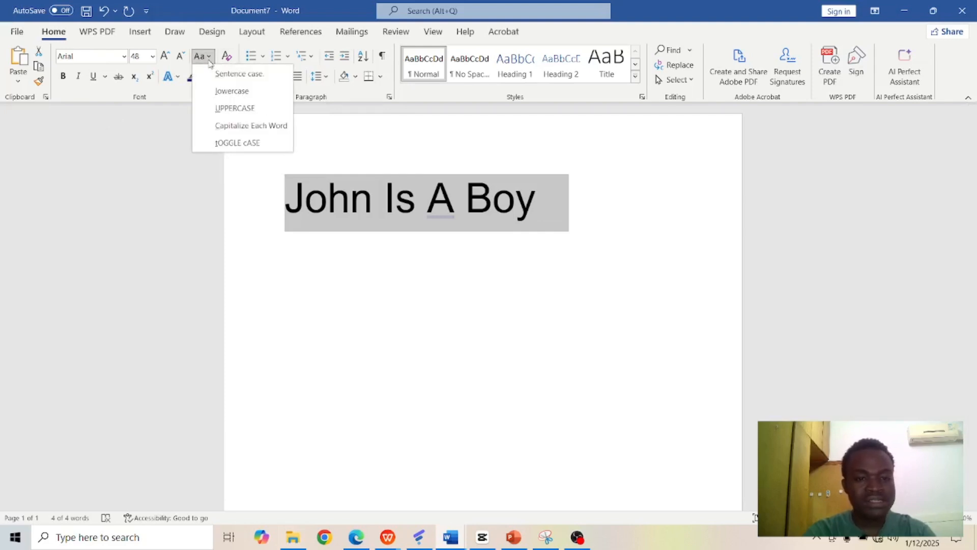
left_click(224, 76)
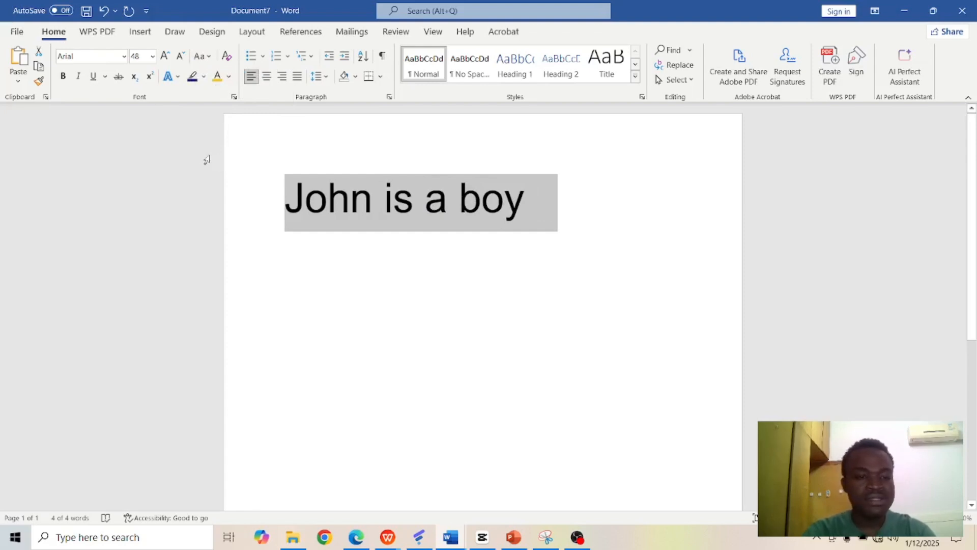
Step: Toggle bold on, off and on again for the selected sentence, and make it italic
left_click(64, 78)
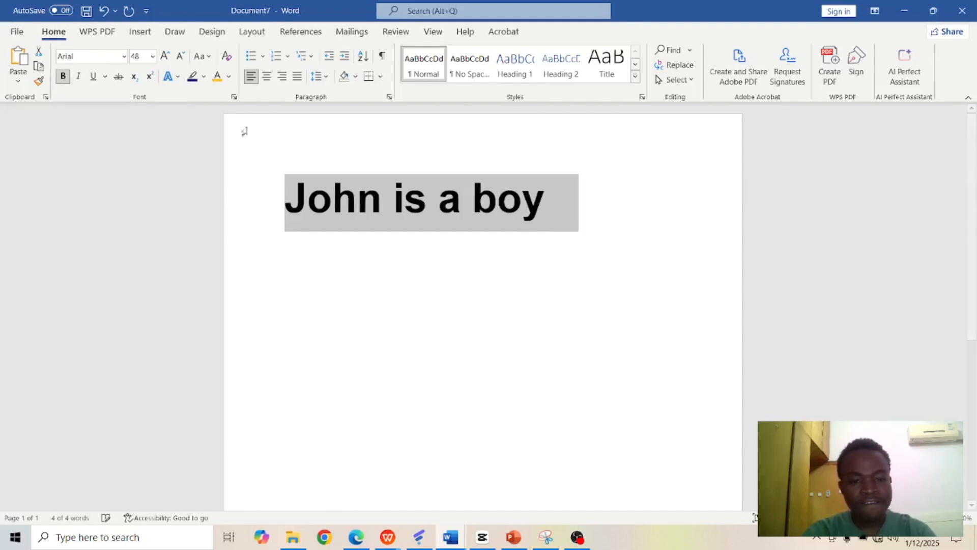
left_click(64, 77)
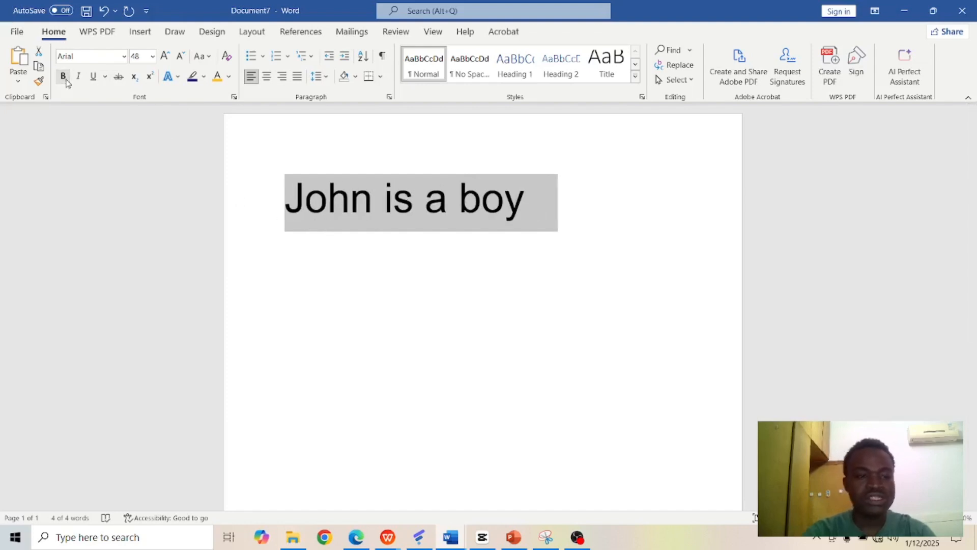
left_click(64, 78)
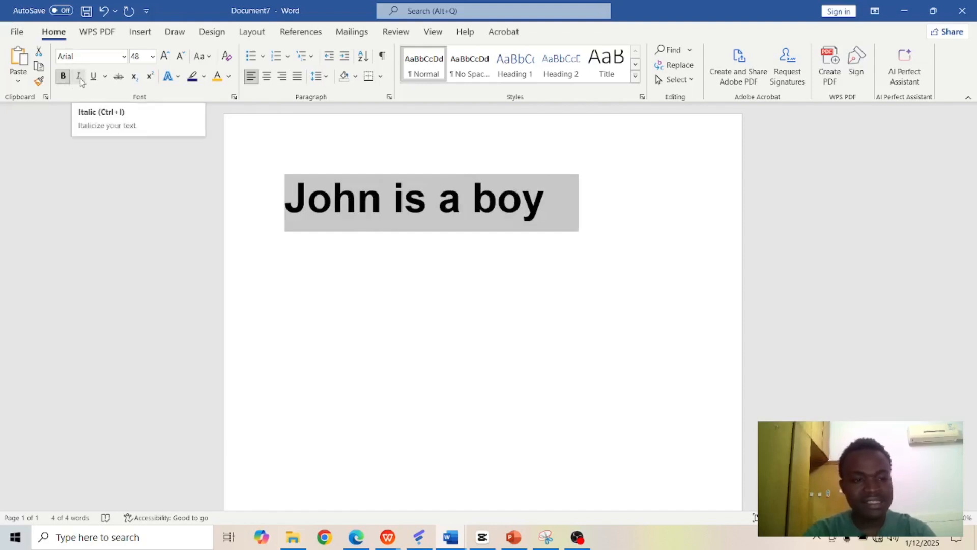
left_click(78, 76)
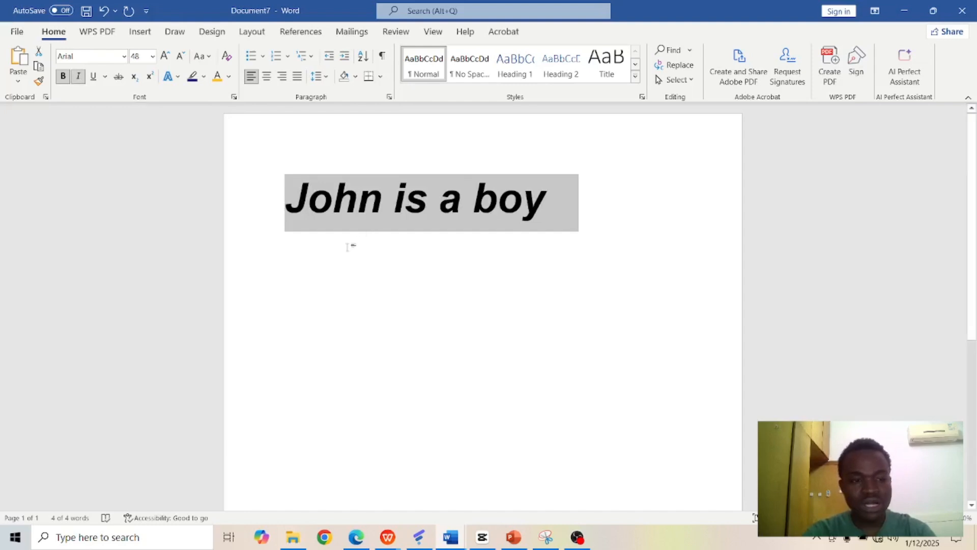
Step: Underline the selected sentence, switch the underline style to a double line, and remove the underline
left_click(94, 77)
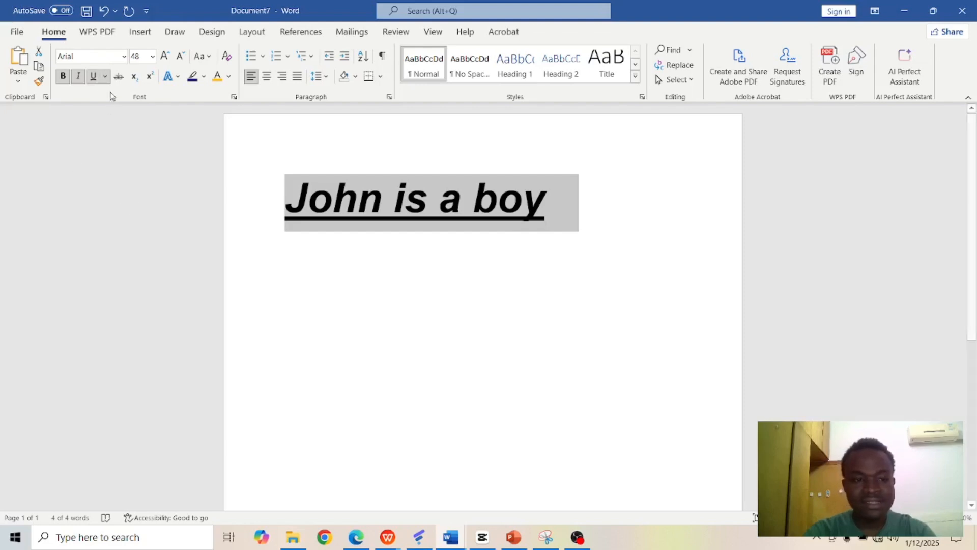
left_click(106, 77)
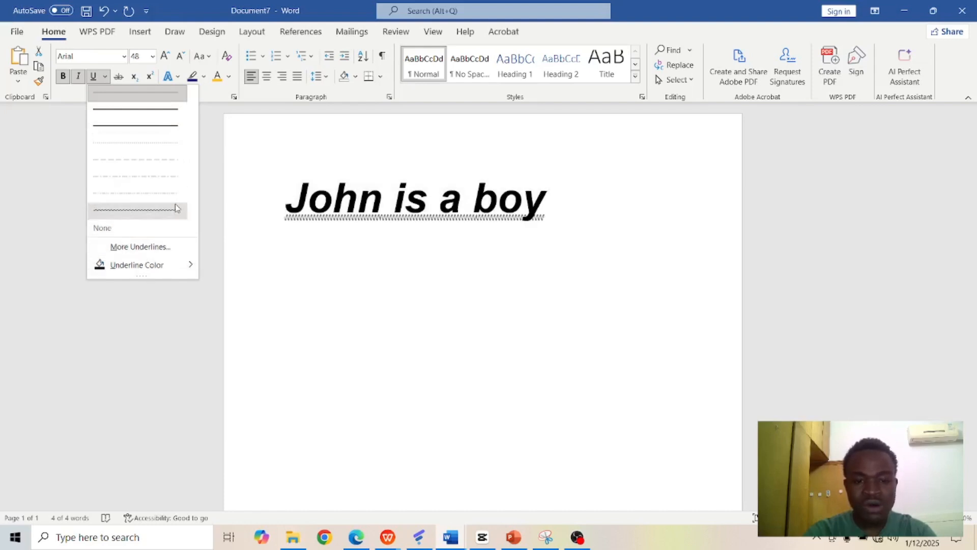
left_click(175, 112)
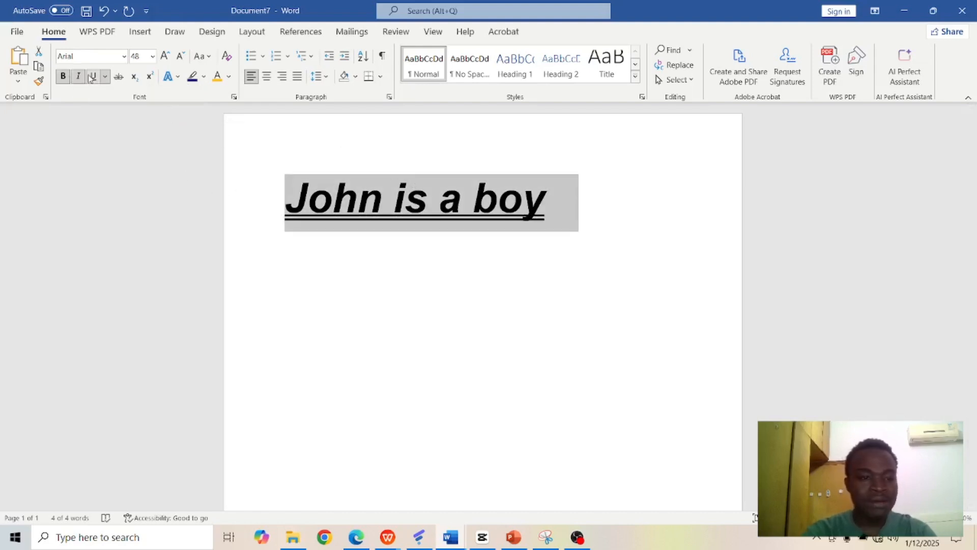
key("ctrl+u")
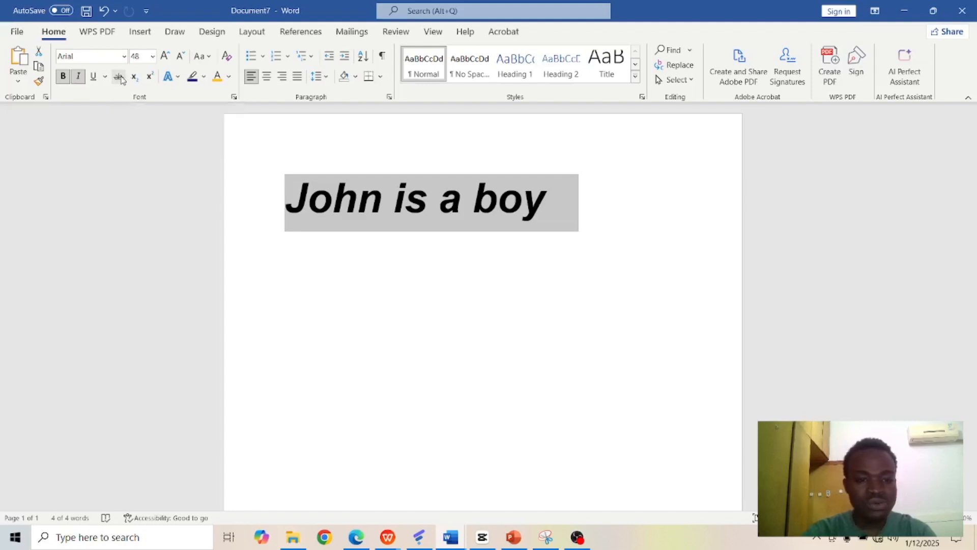
Step: Apply strikethrough to the whole sentence and place the cursor at the end of it
left_click(120, 77)
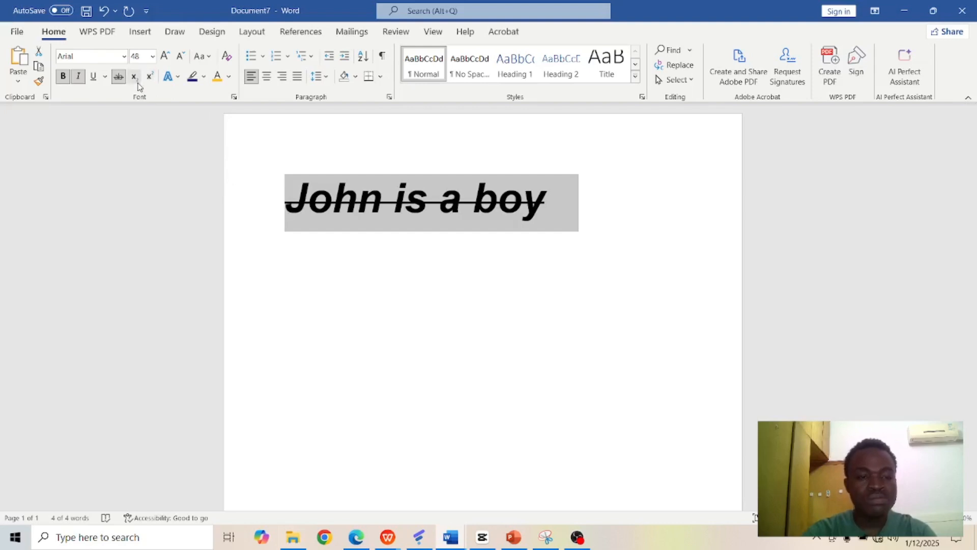
left_click(562, 202)
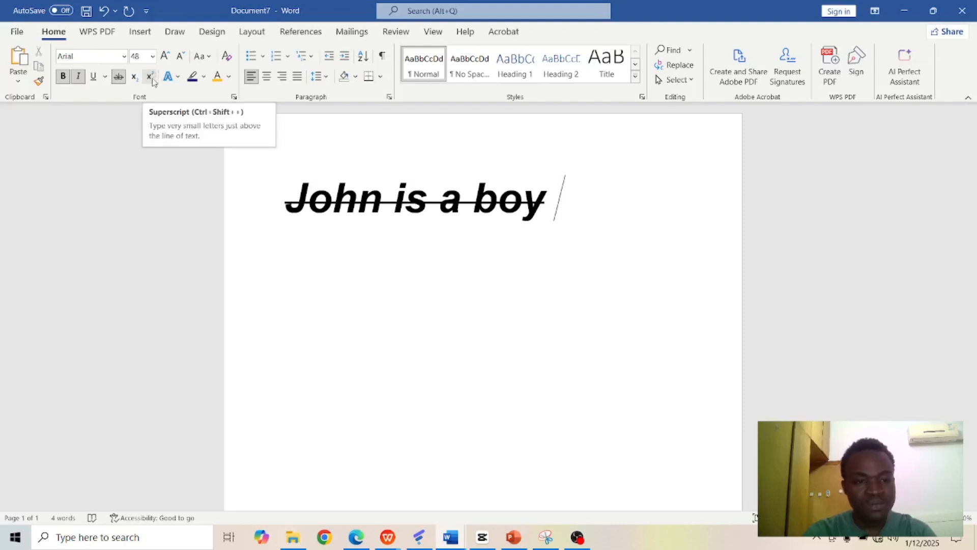
left_click(135, 79)
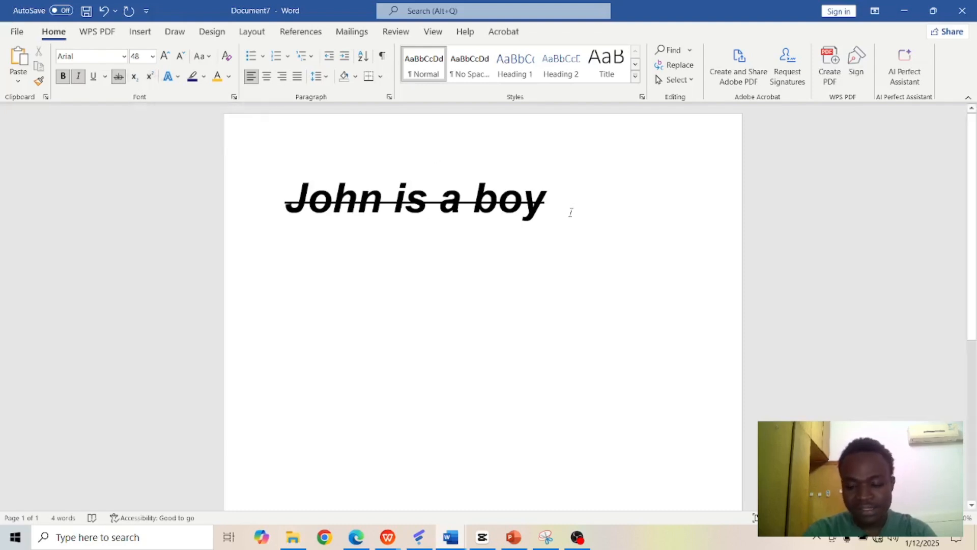
Step: Start a new line below the sentence, turn italic off, and enter 10
key("Return")
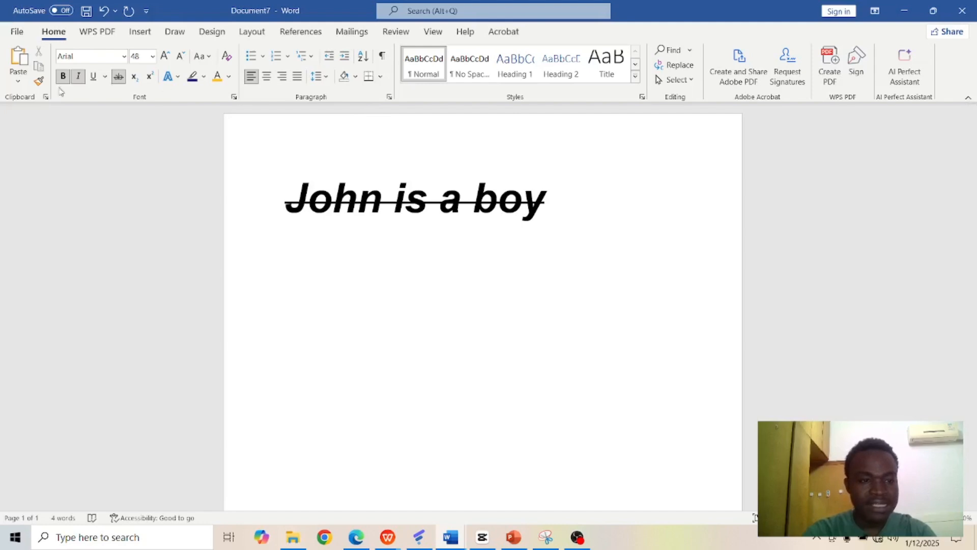
left_click(78, 76)
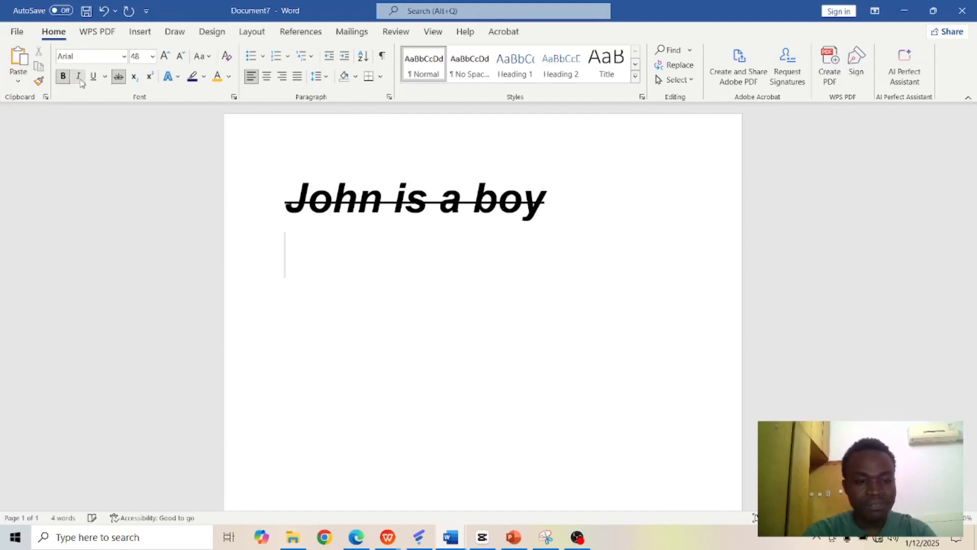
type("10")
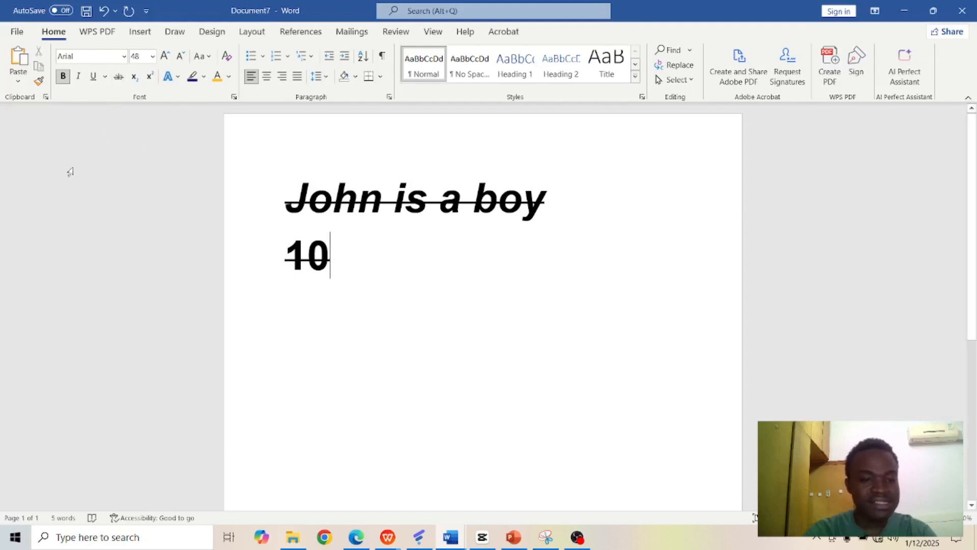
Step: Select the 10 on the second line and remove its strikethrough and bold formatting
left_click(63, 76)
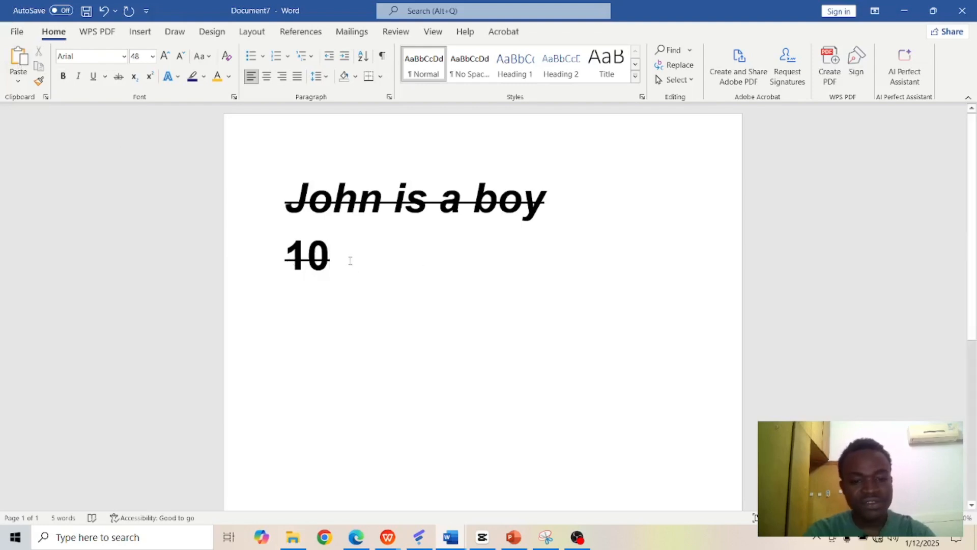
left_click_drag(340, 259, 283, 261)
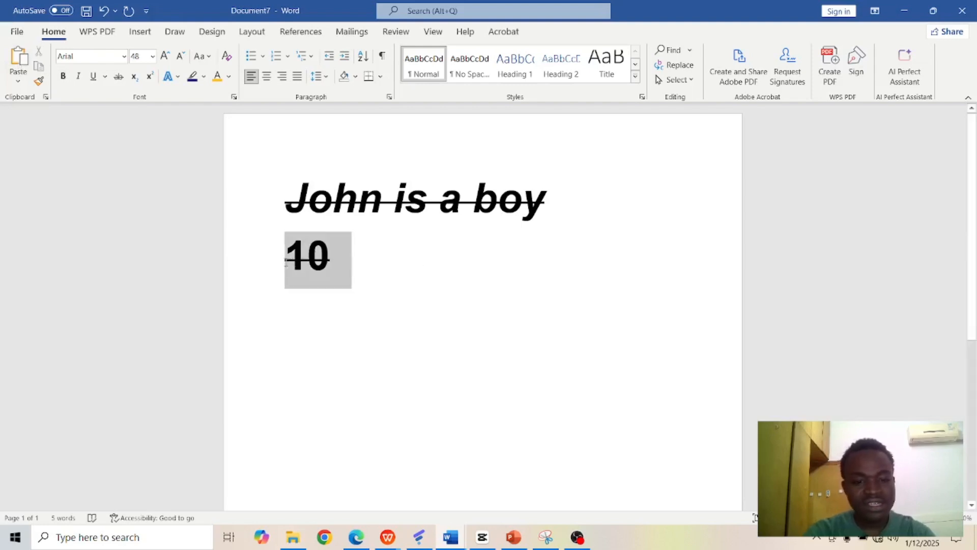
left_click(118, 77)
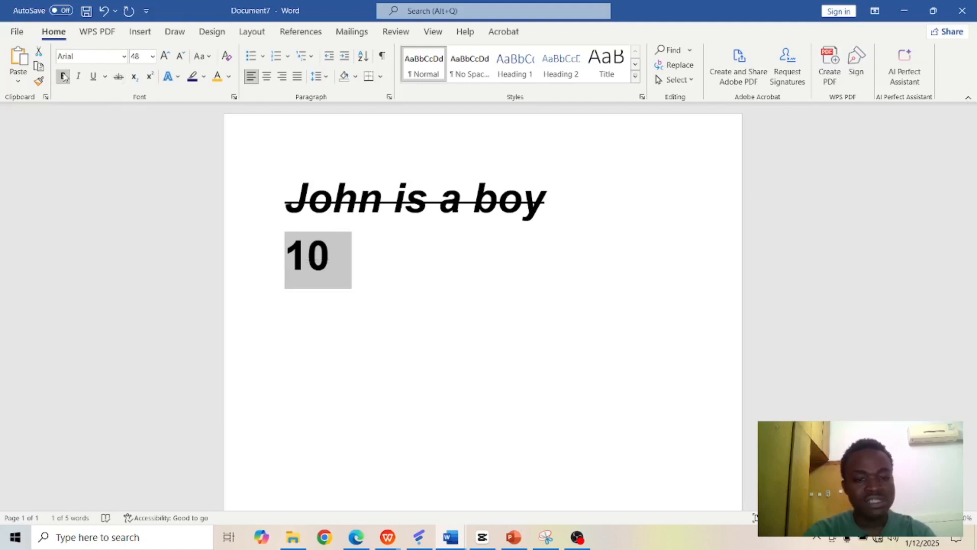
left_click(64, 76)
key("Right")
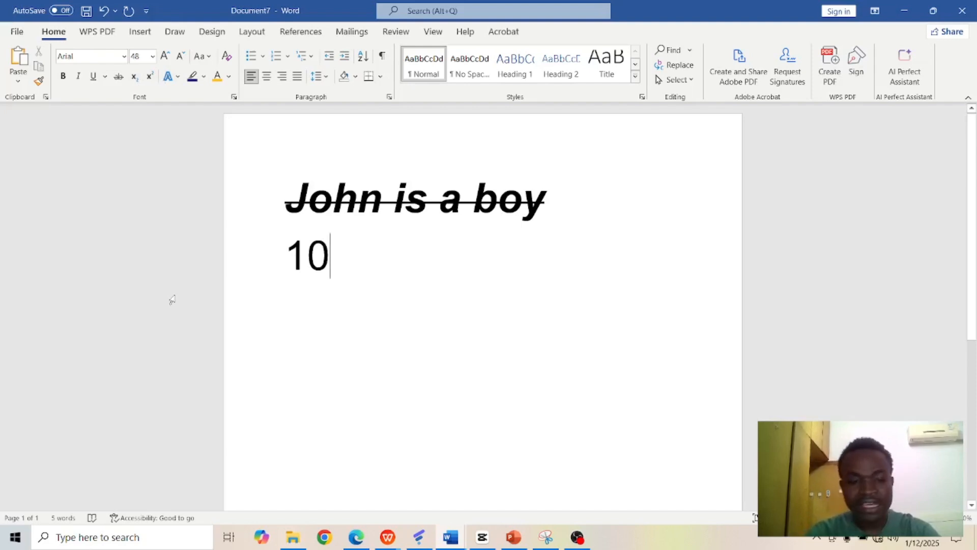
type("2")
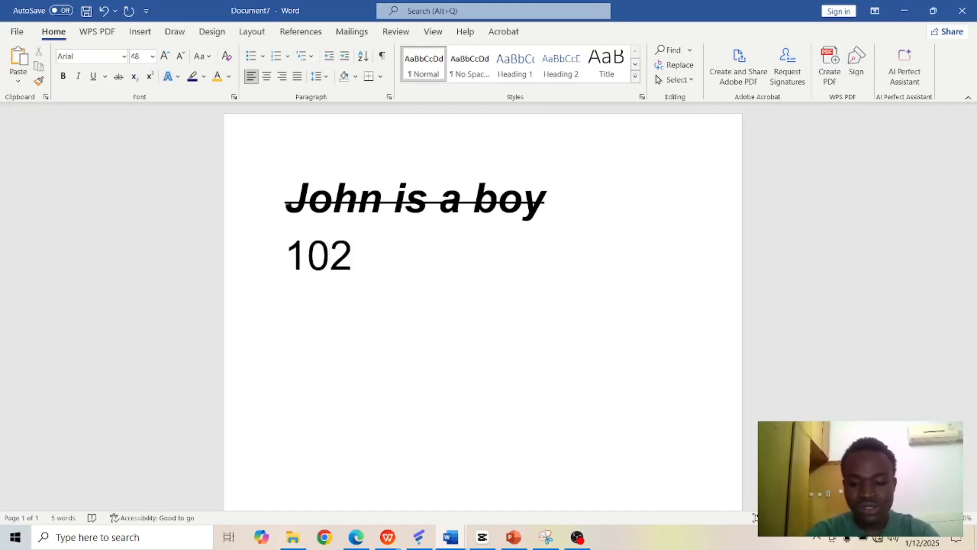
key("BackSpace")
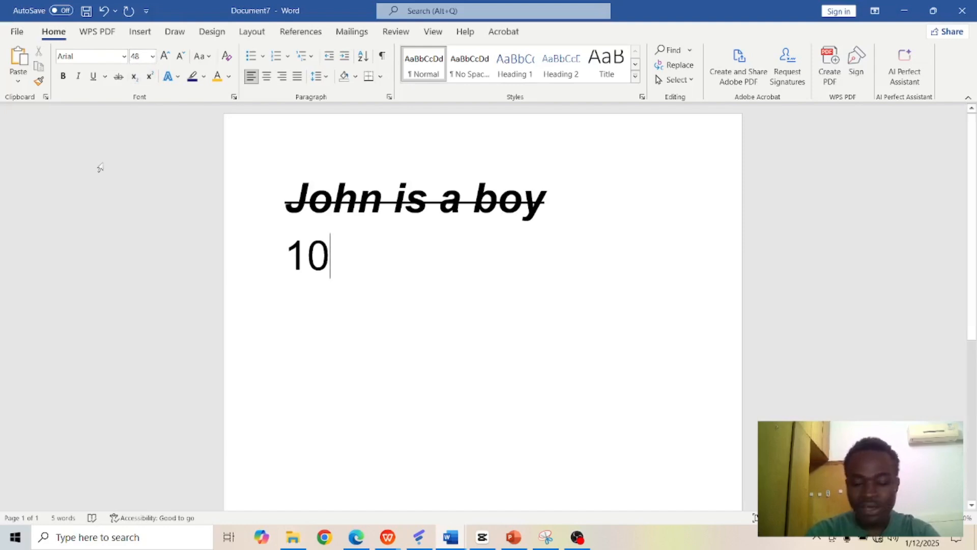
type("2")
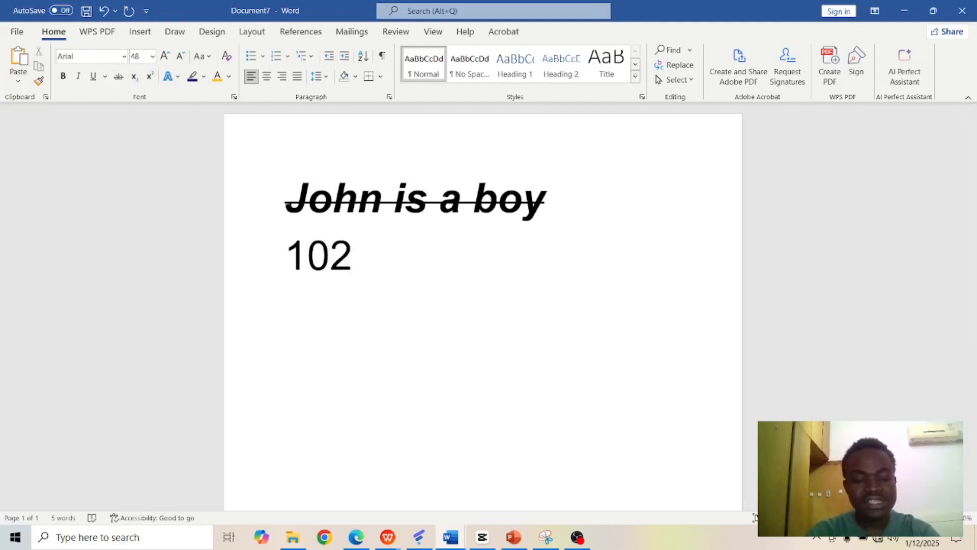
key("BackSpace")
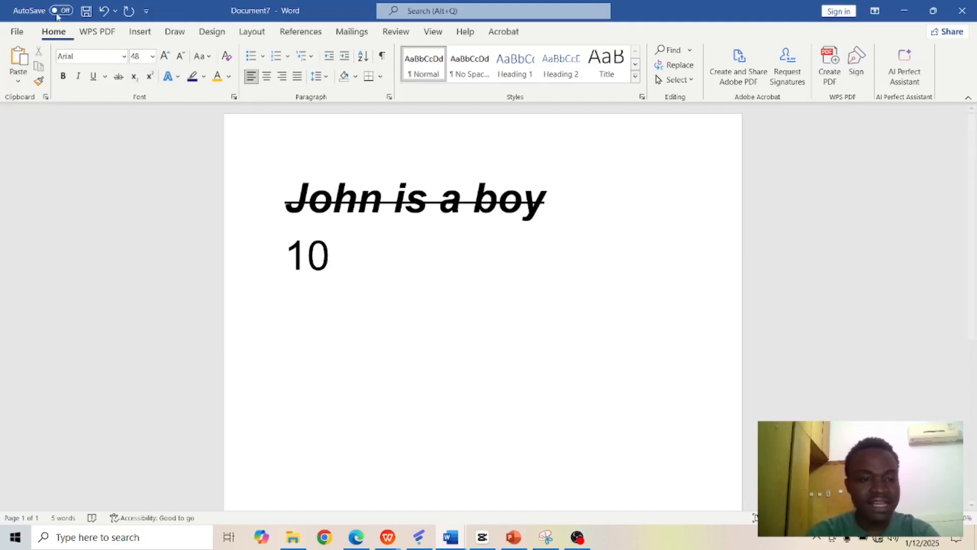
Step: Add a subscript 2 after the 10, and enter a second 10 with a superscript 2 on the same line
left_click(135, 76)
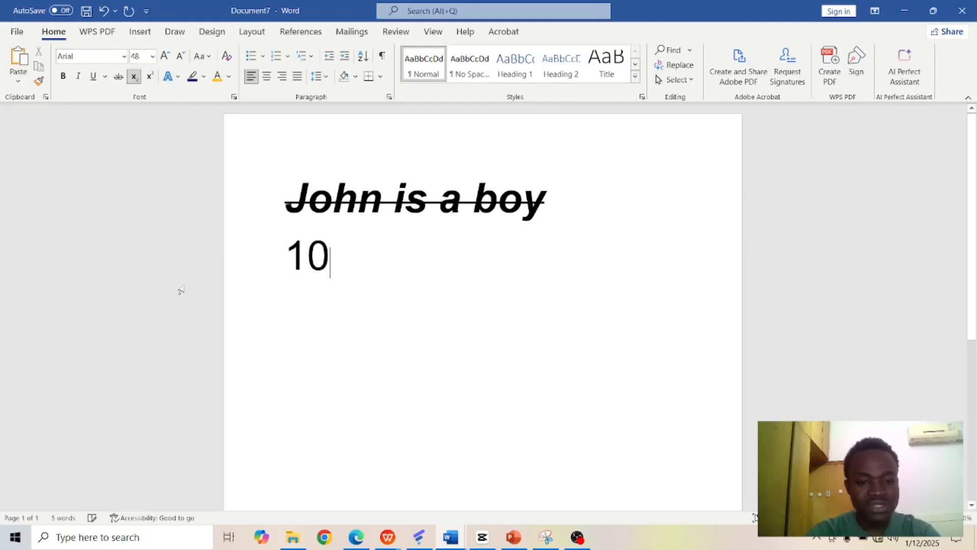
type("2")
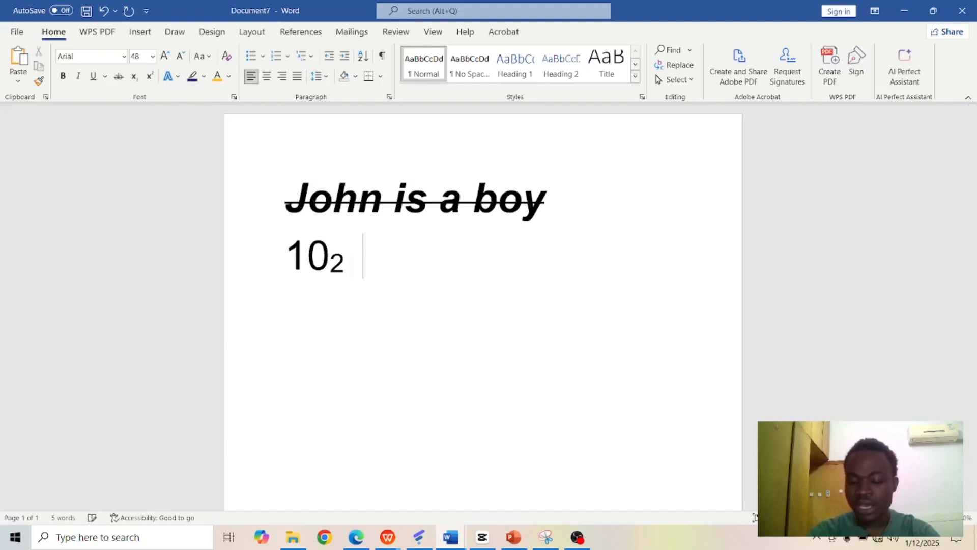
type("  10")
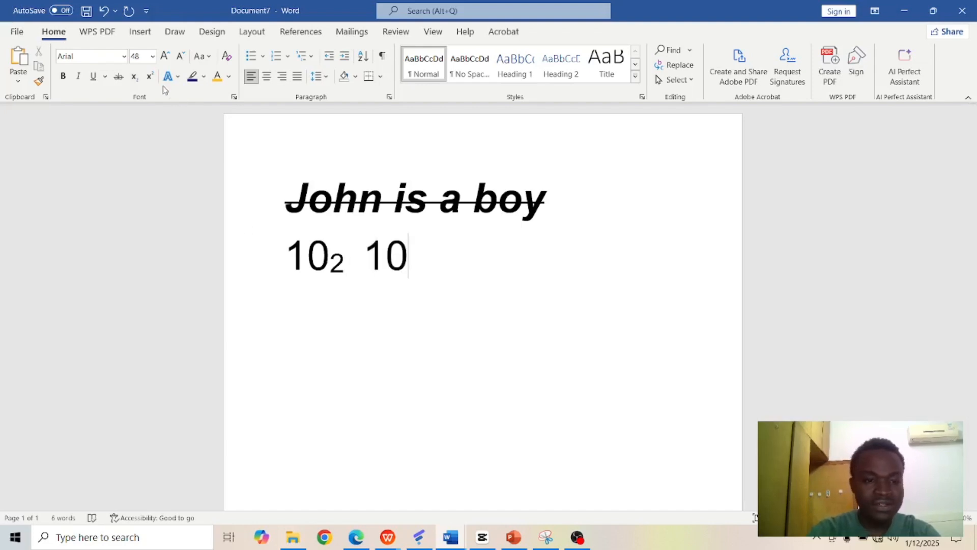
left_click(149, 76)
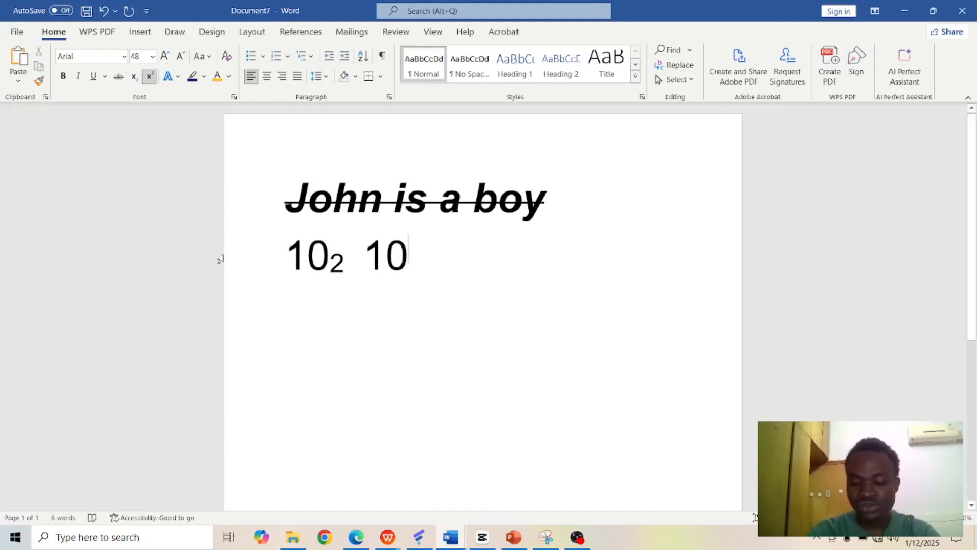
type("2")
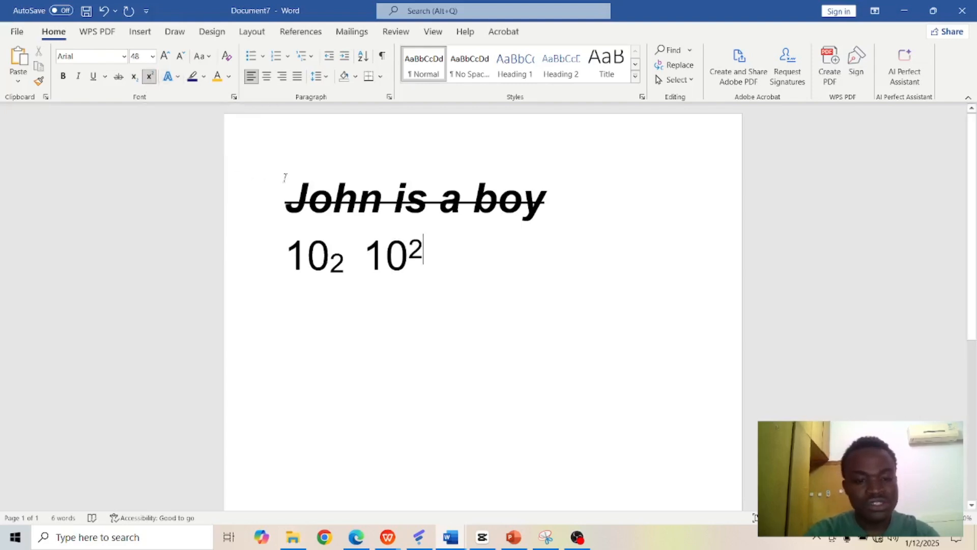
Step: Remove the strikethrough and italic formatting from the whole sentence on the first line
left_click_drag(286, 196, 595, 206)
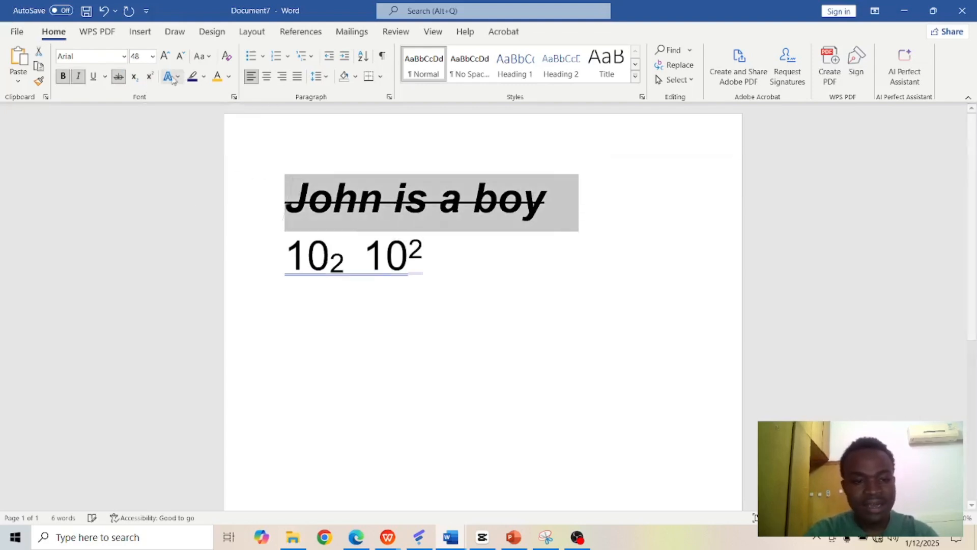
left_click(117, 77)
left_click(77, 77)
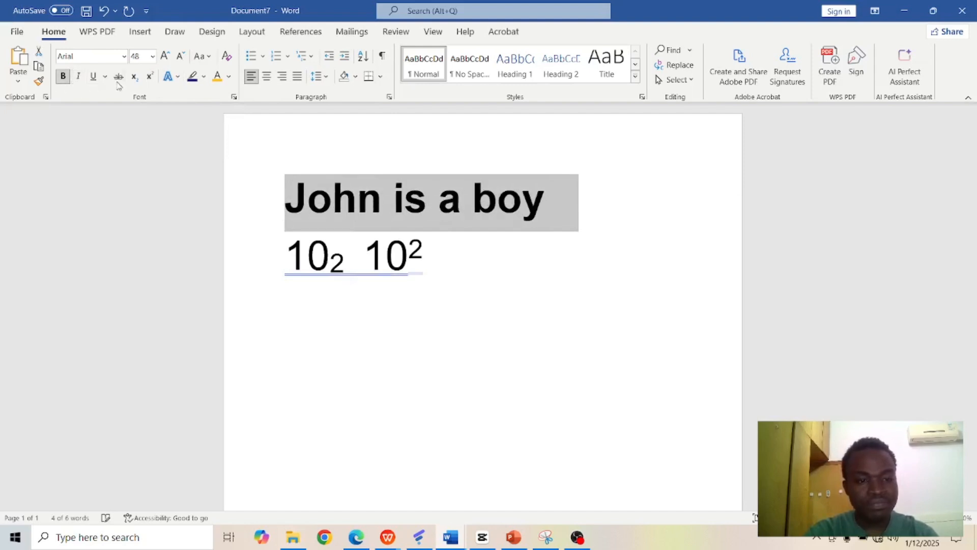
Step: Apply the white text effect with an orange outline and shadow to the sentence on the first line
left_click(178, 78)
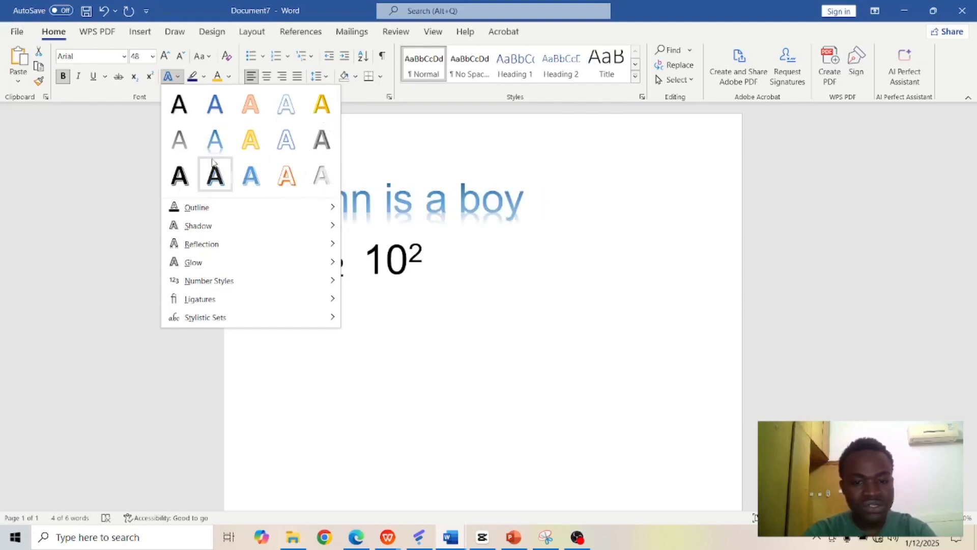
left_click(284, 179)
left_click(481, 238)
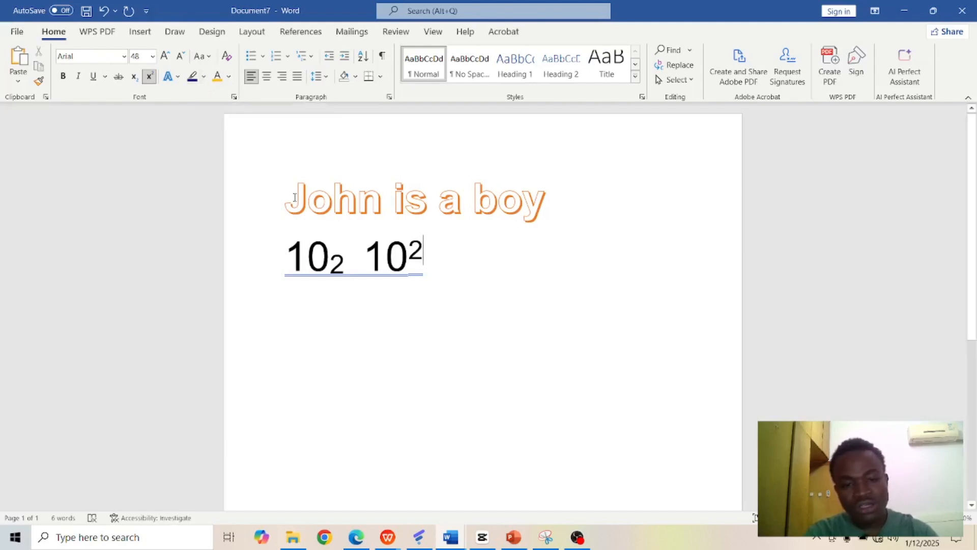
Step: Select the orange-outlined sentence and set its font color to Automatic
left_click_drag(294, 197, 548, 195)
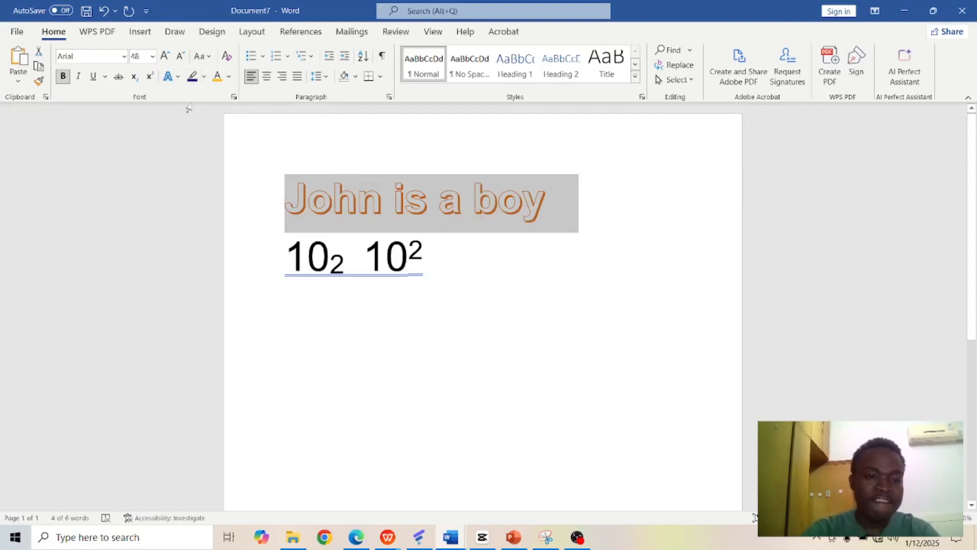
left_click(181, 78)
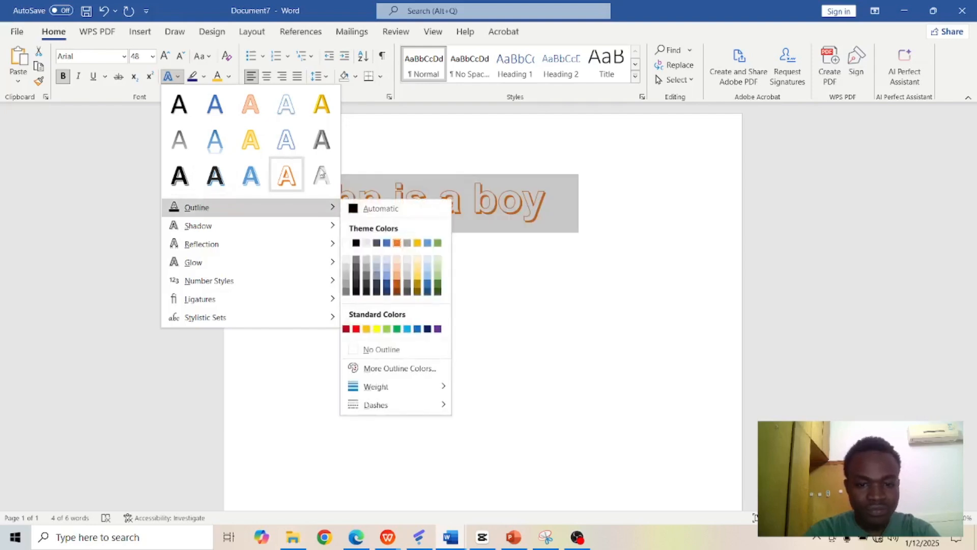
left_click(380, 153)
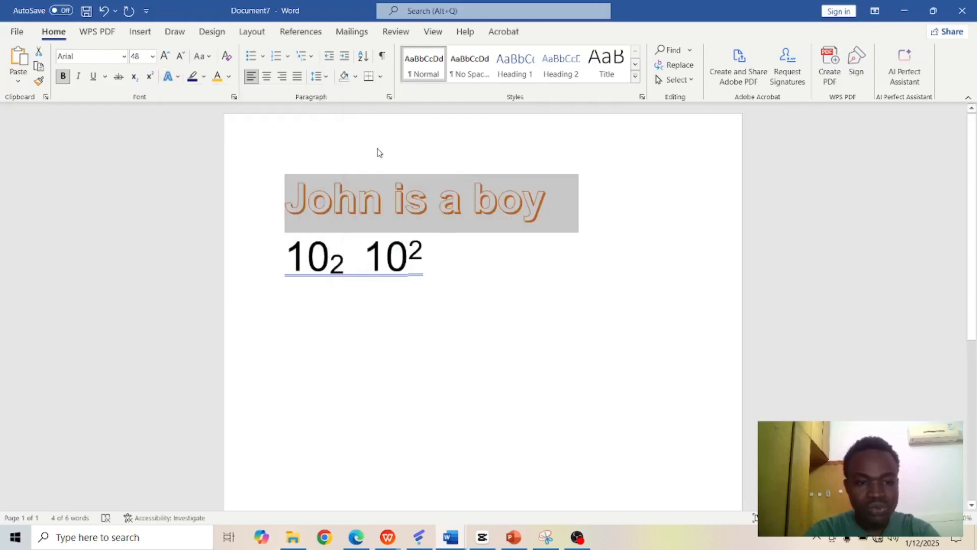
left_click(230, 79)
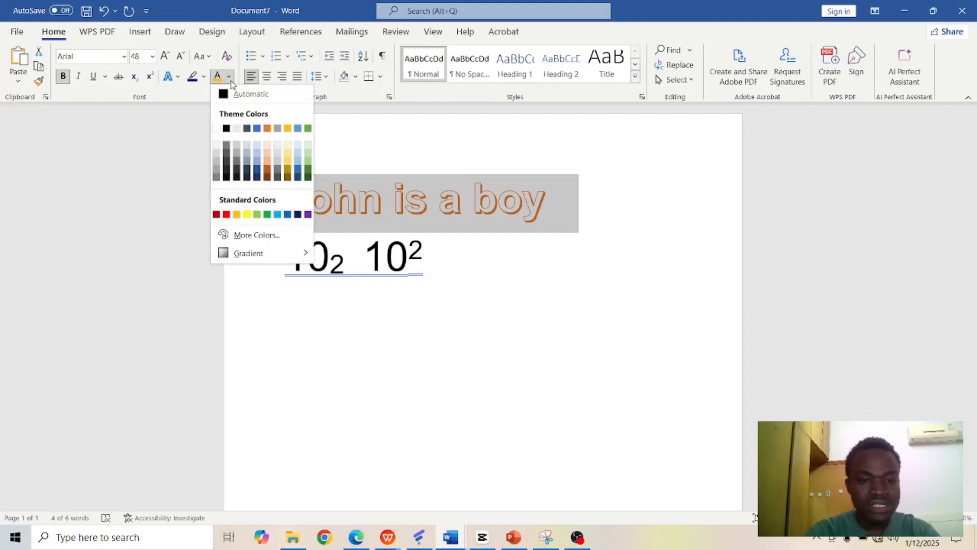
left_click(239, 95)
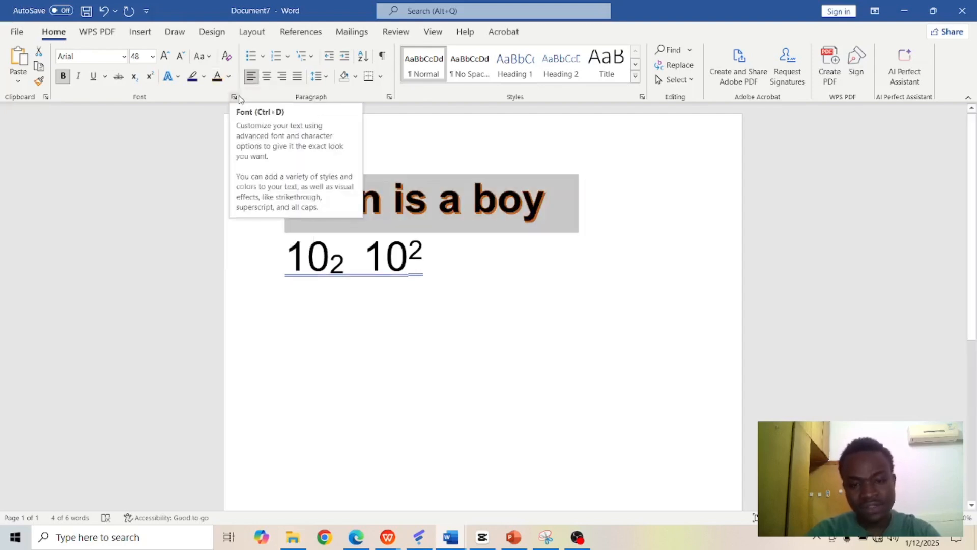
Step: Preview other font colors on the selected sentence and highlight it in yellow
left_click(229, 77)
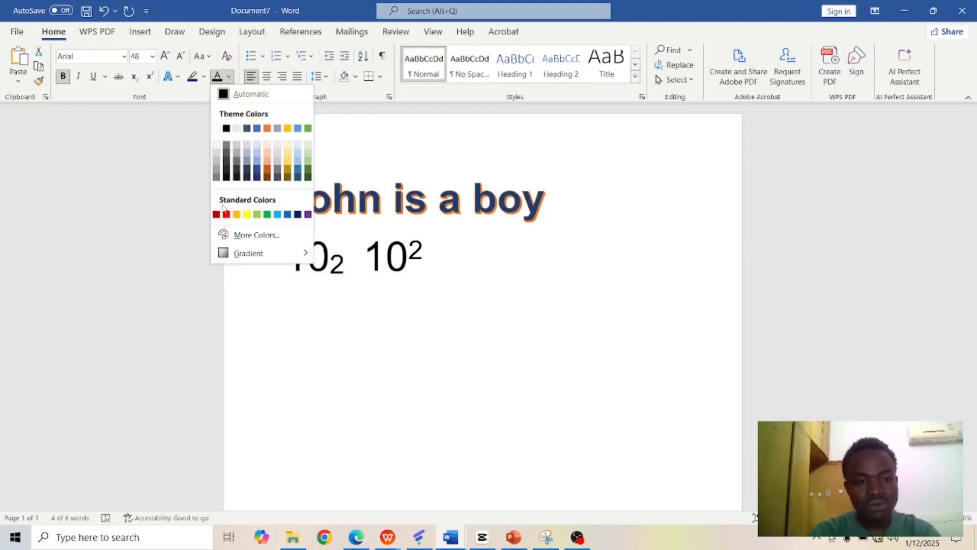
left_click(171, 77)
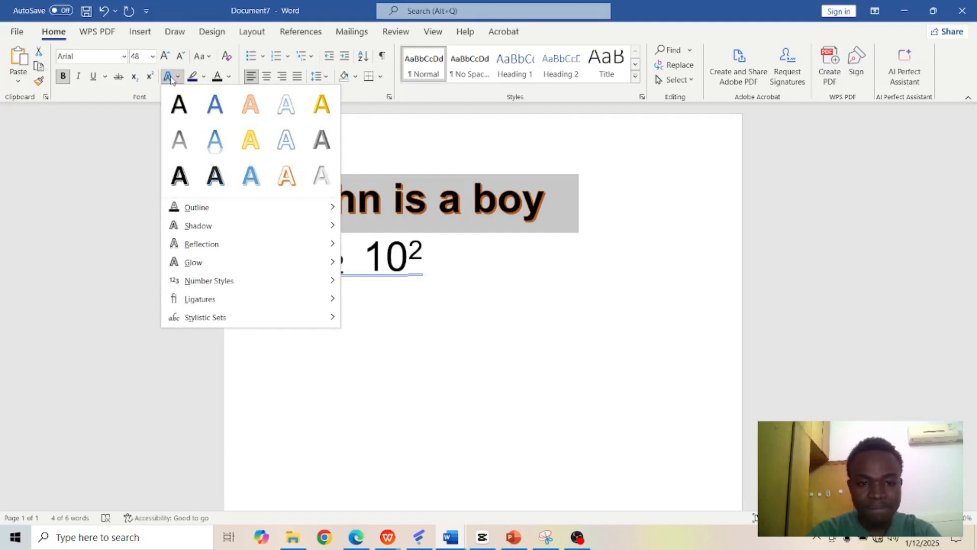
left_click(203, 78)
left_click(196, 92)
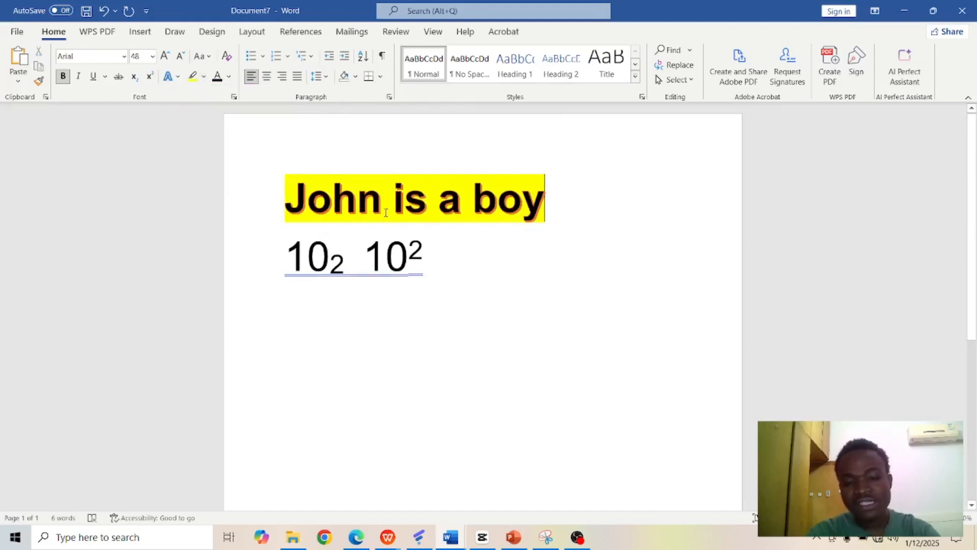
Step: Change the sentence's highlight from yellow to bright green and turn the highlighter off
left_click(204, 77)
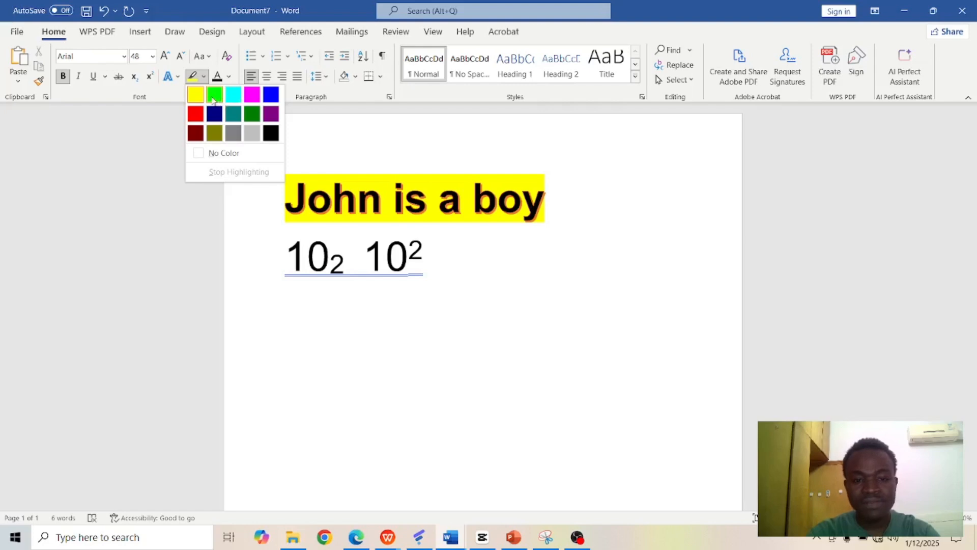
left_click(213, 98)
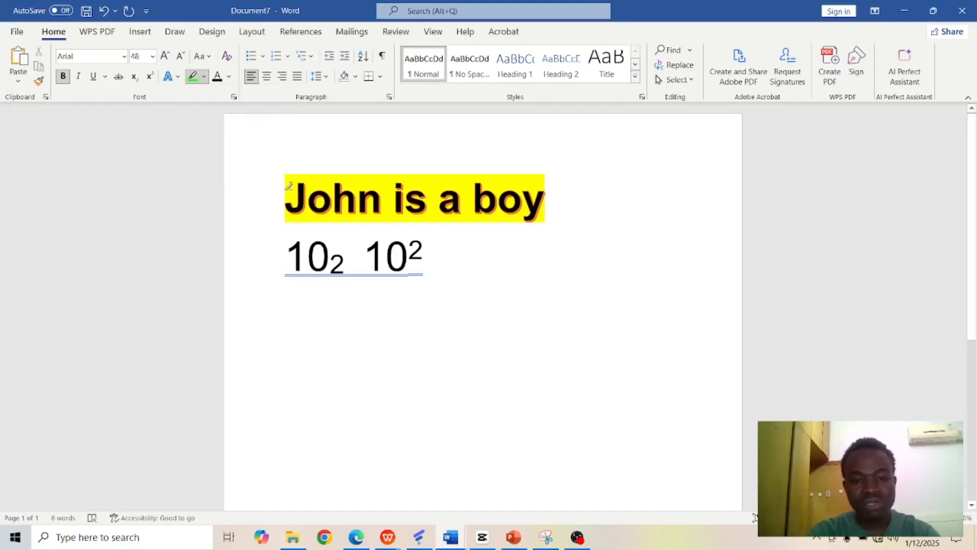
mouse_move(292, 184)
left_mouse_down()
mouse_move(356, 204)
mouse_move(549, 203)
left_mouse_up()
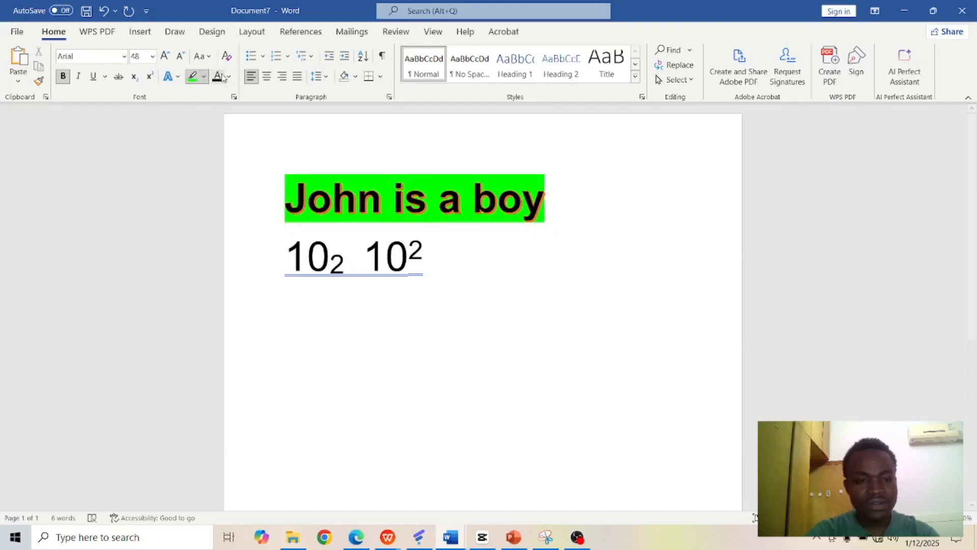
left_click(192, 77)
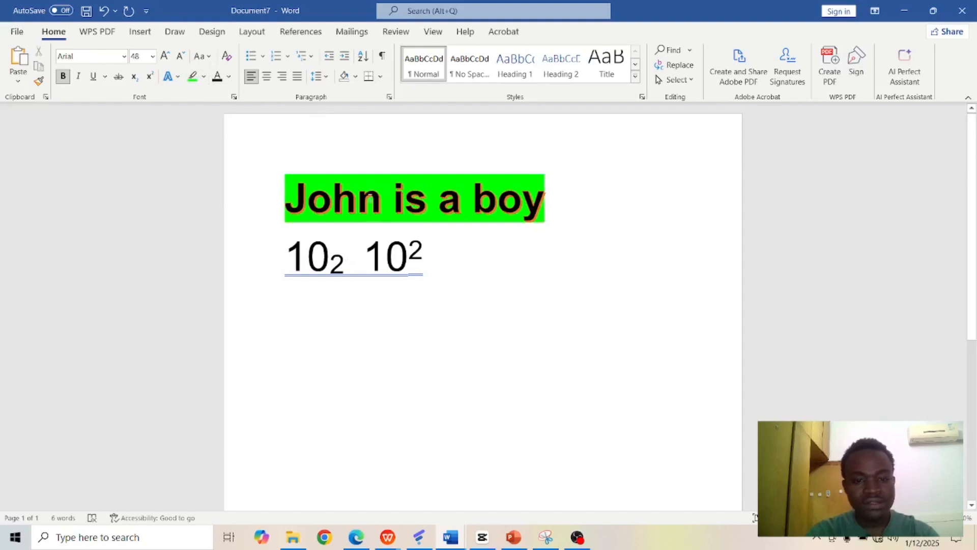
Step: Choose standard red as the font color and apply it to the green-highlighted sentence
left_click(229, 77)
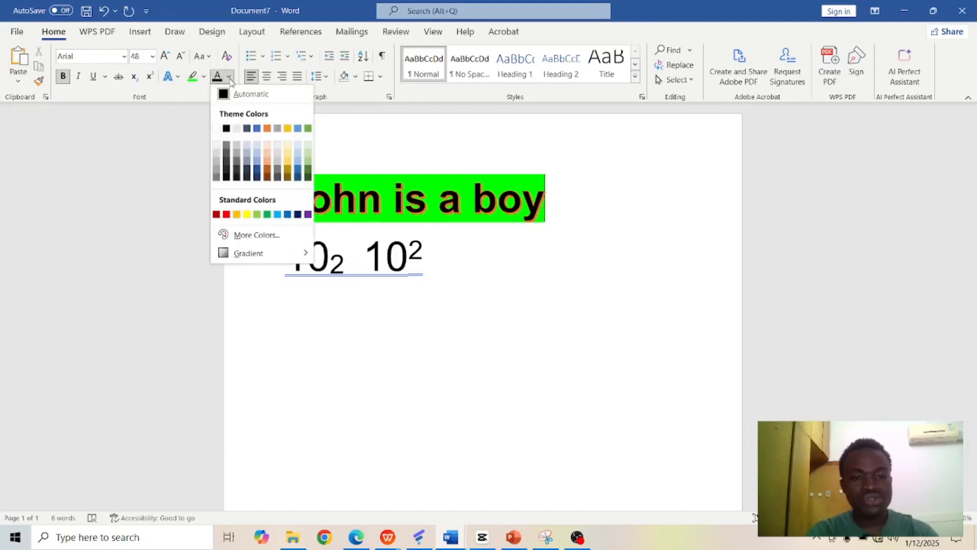
left_click(227, 216)
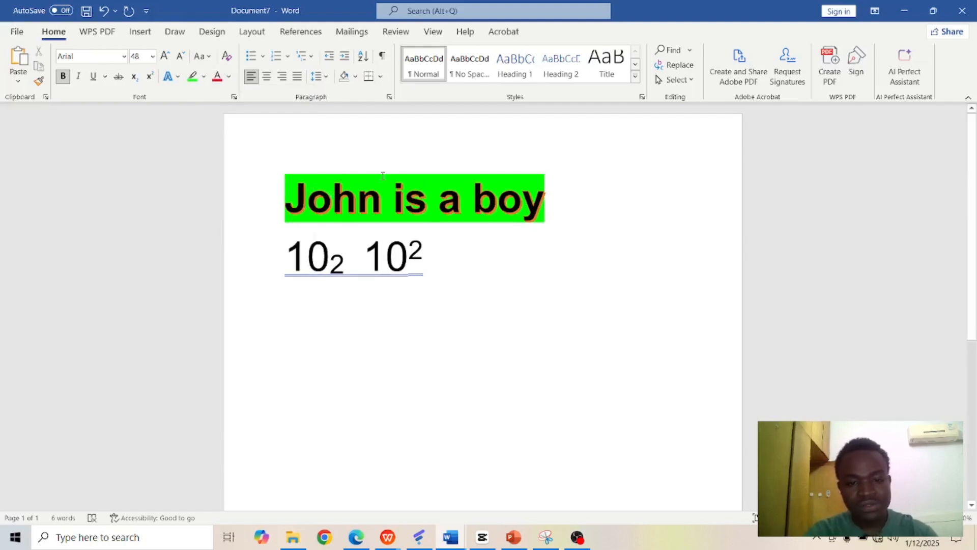
left_click_drag(305, 189, 518, 202)
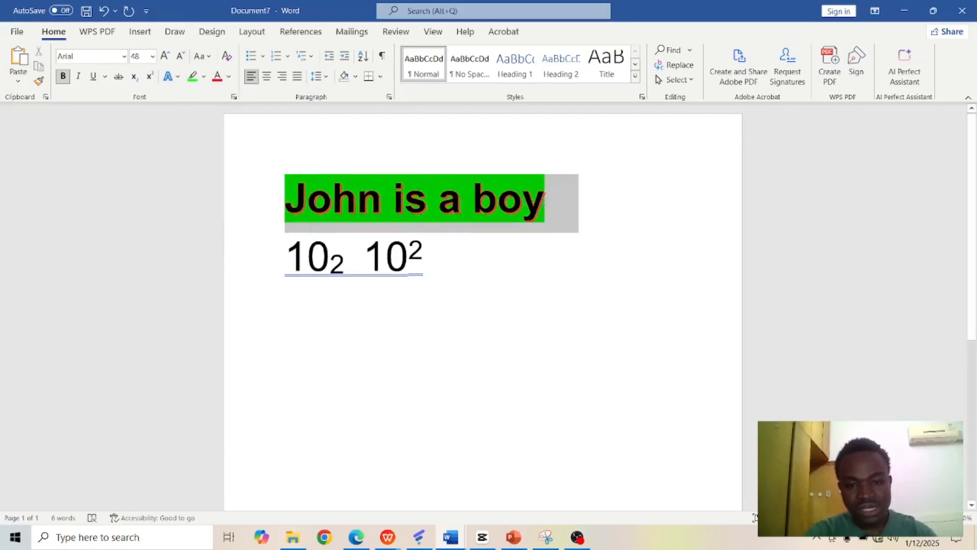
left_click(217, 76)
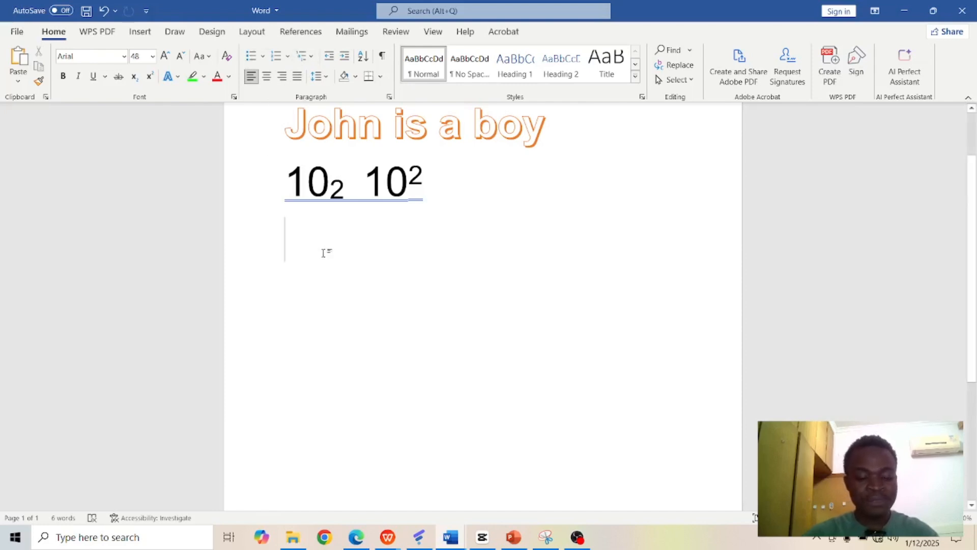
Step: Enter the sample sentence "The quick brown fox jumps over the lazy dog" on the line below the subscript and superscript numbers
type("Th")
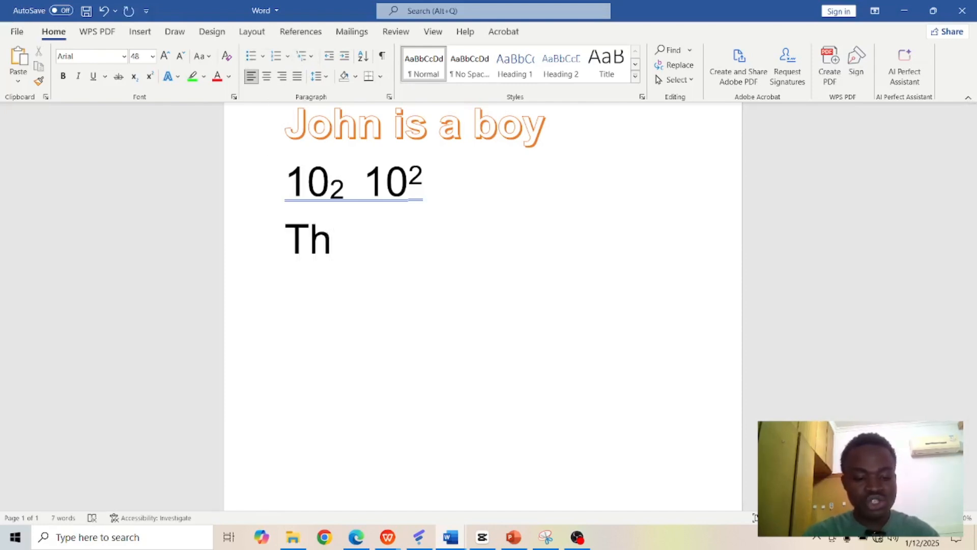
type("e ")
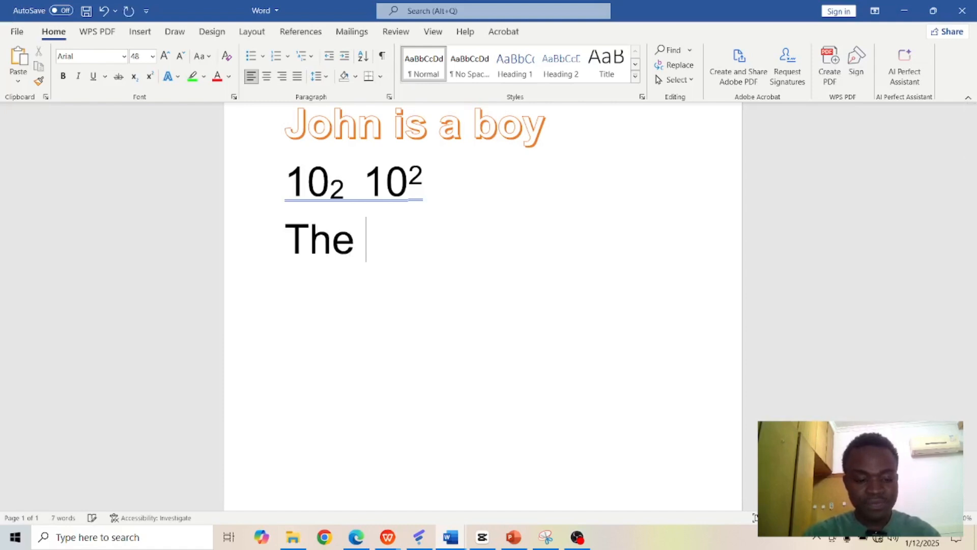
type("quick br")
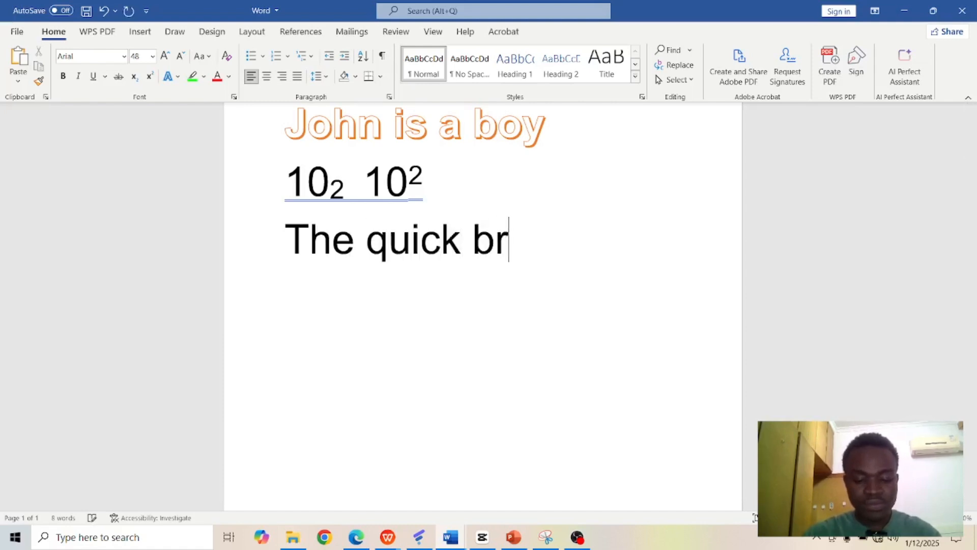
type("own fox j")
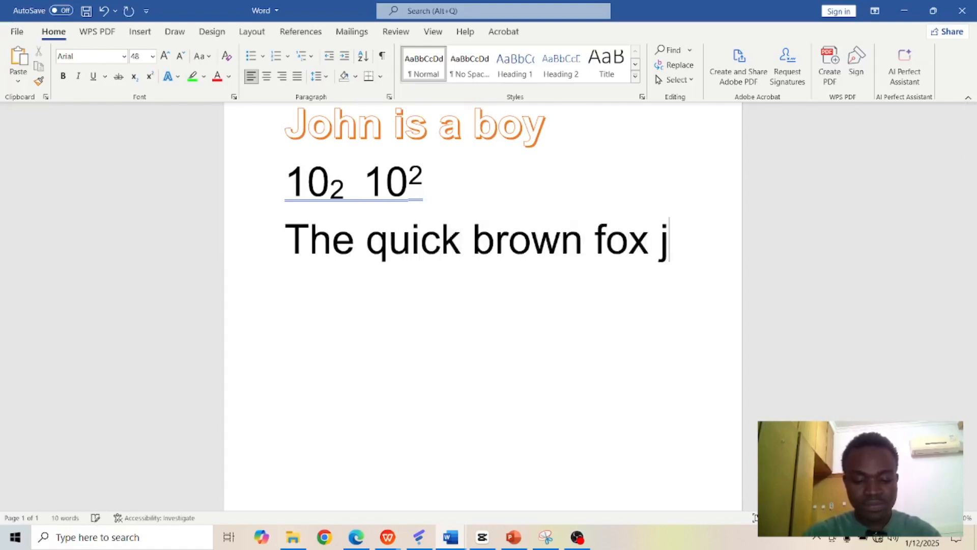
type("umps ov")
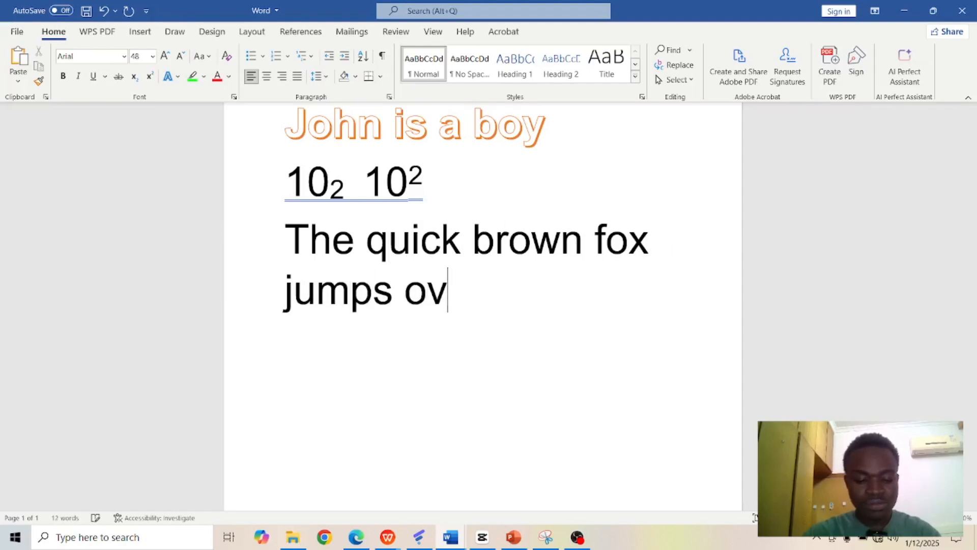
type("er the la")
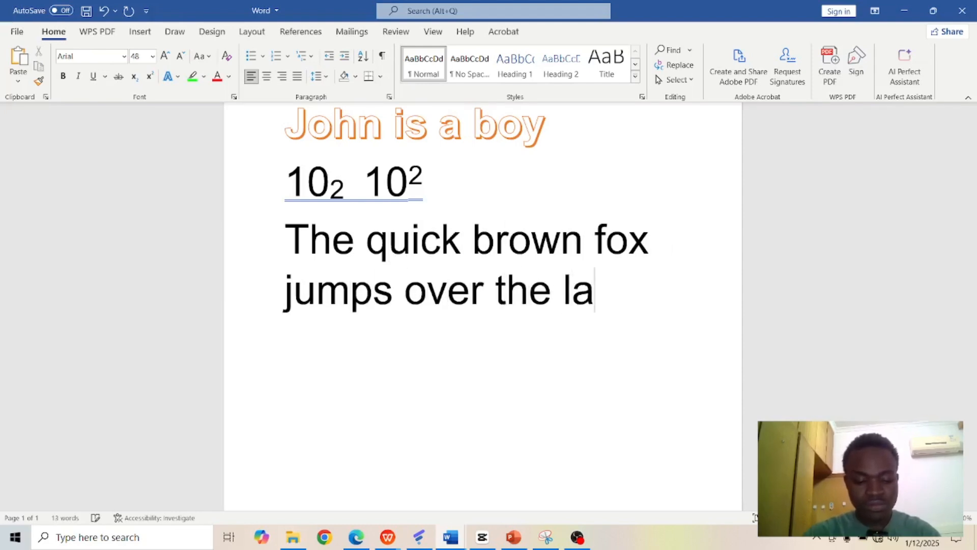
type("zy ")
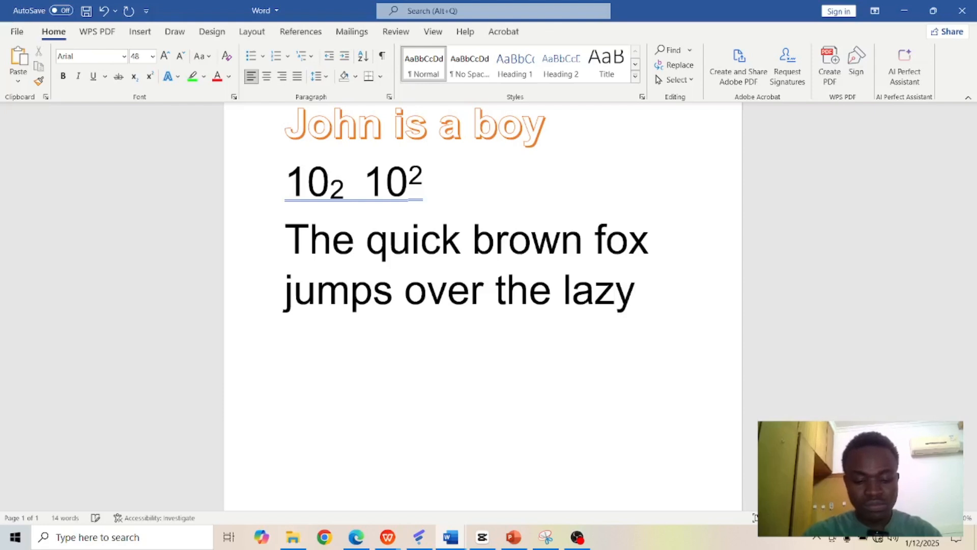
type("dog")
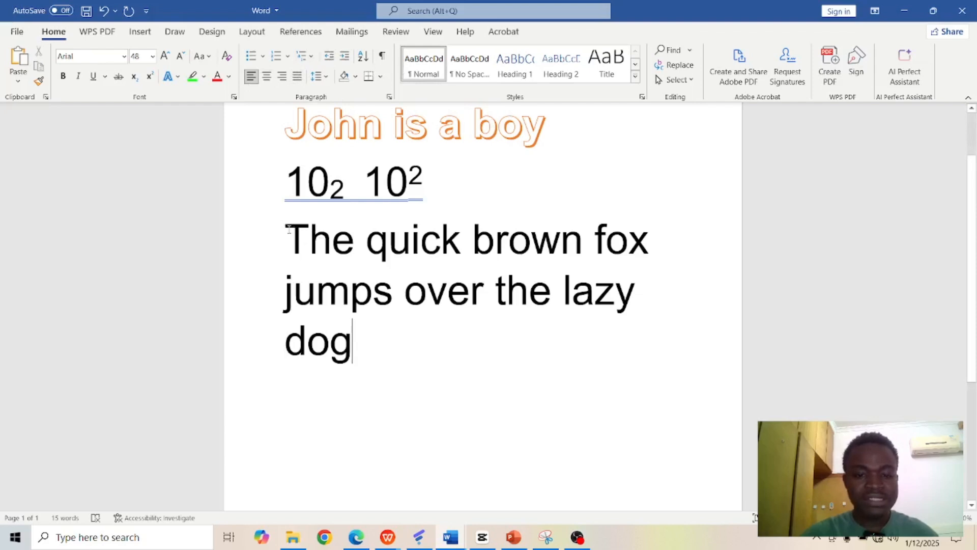
Step: Select the quick brown fox sentence and format it as a bulleted item with the check mark bullet
triple_click(424, 353)
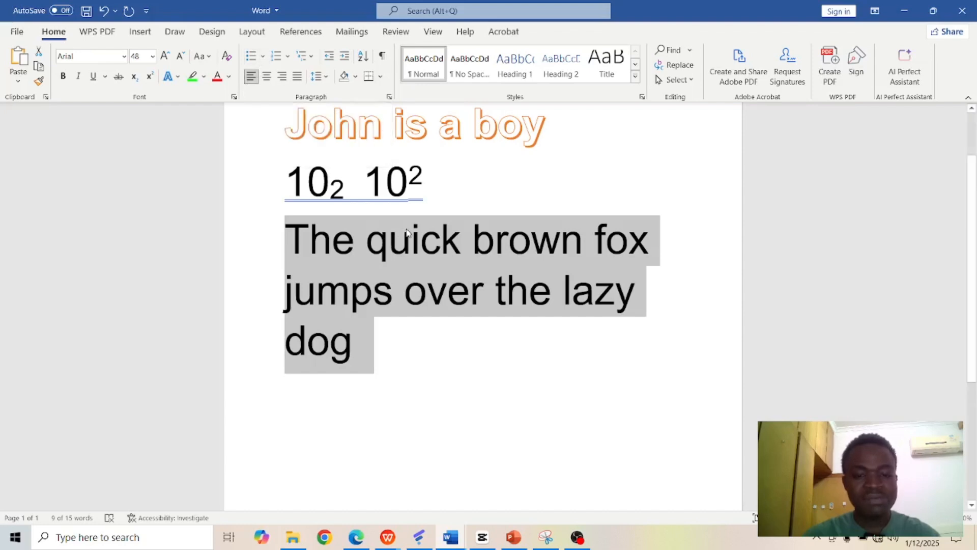
left_click(263, 57)
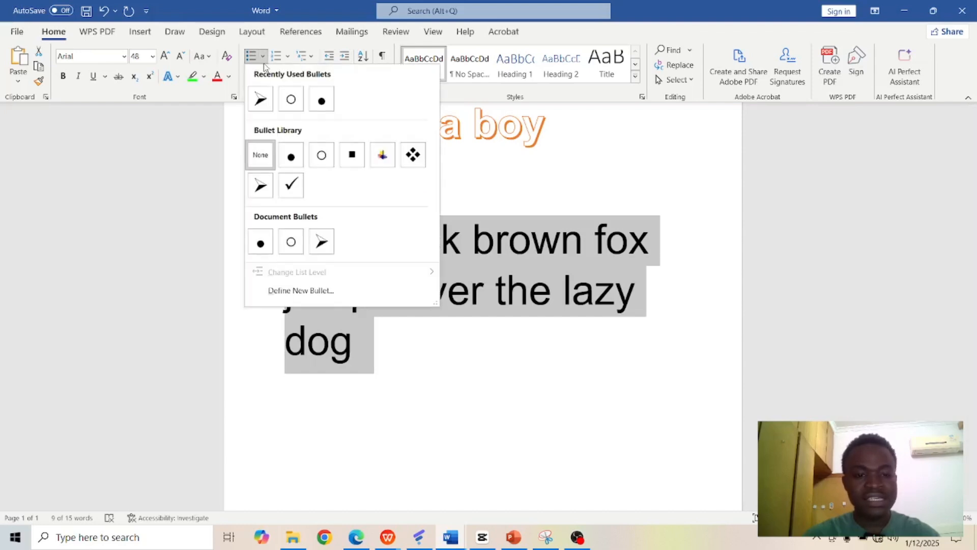
left_click(289, 183)
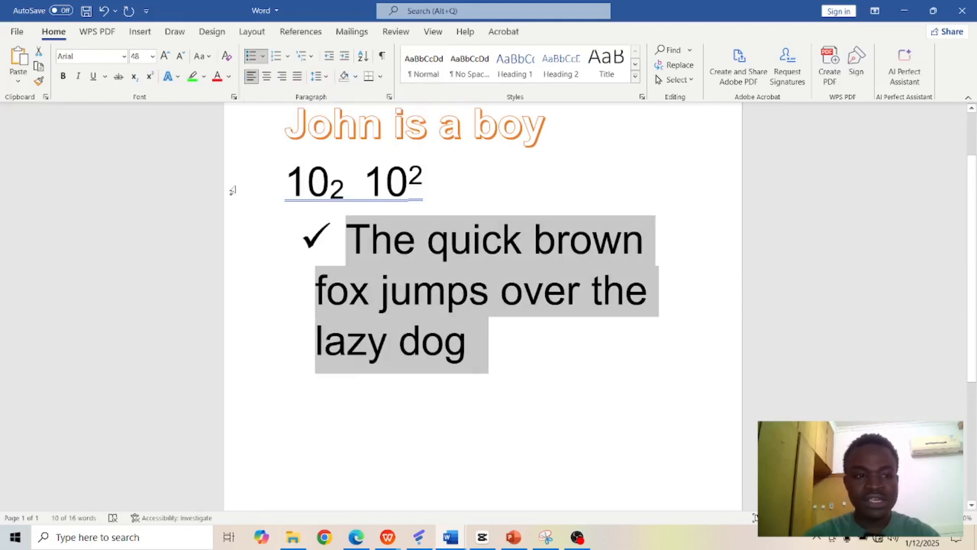
Step: Split the bulleted sentence into four items: "The quick", "brown fox", "jumps" and "over the lazy dog"
left_click(387, 233)
left_click(524, 234)
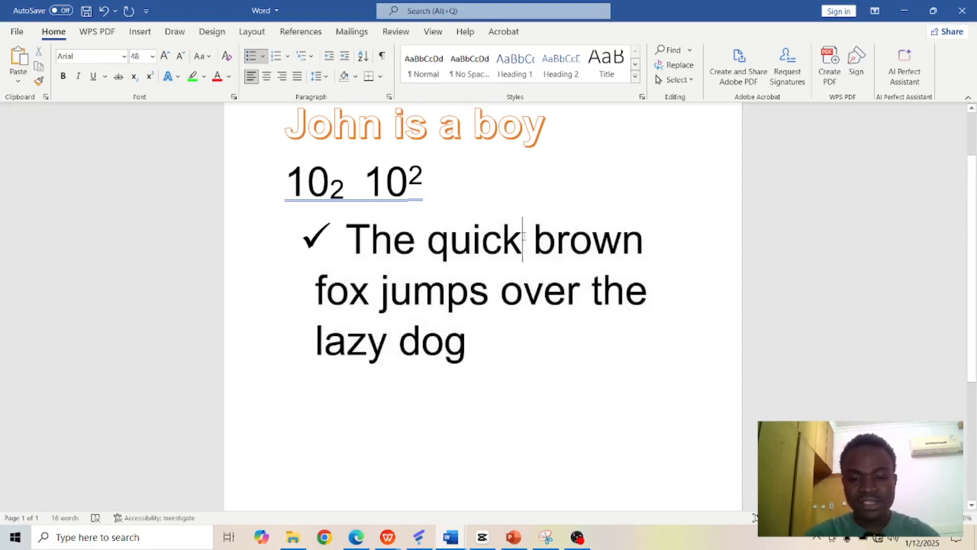
key("Return")
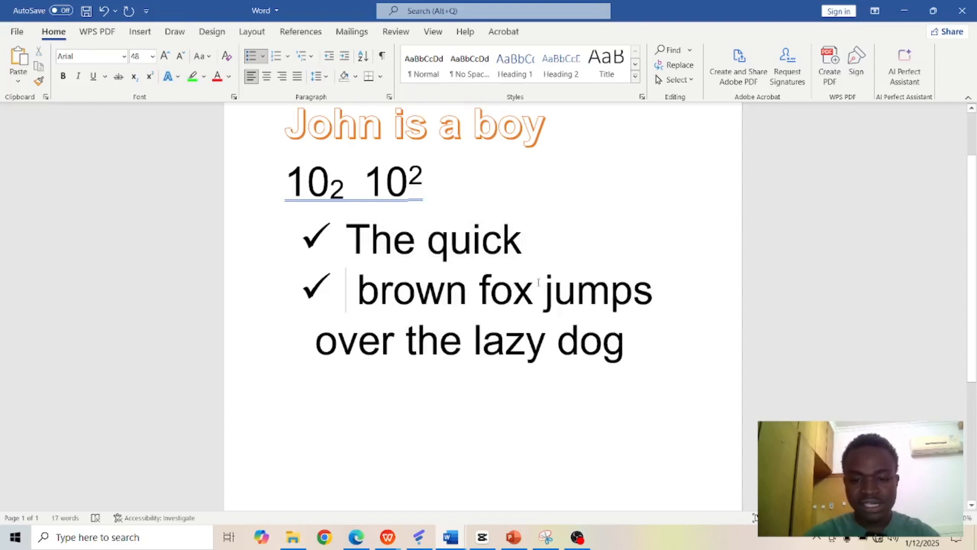
left_click(538, 285)
key("Return")
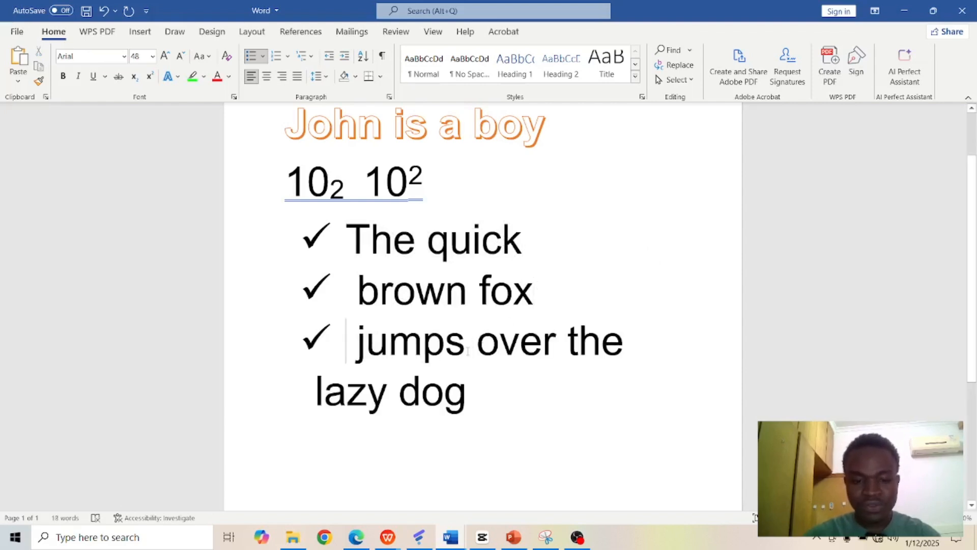
left_click(473, 351)
key("Return")
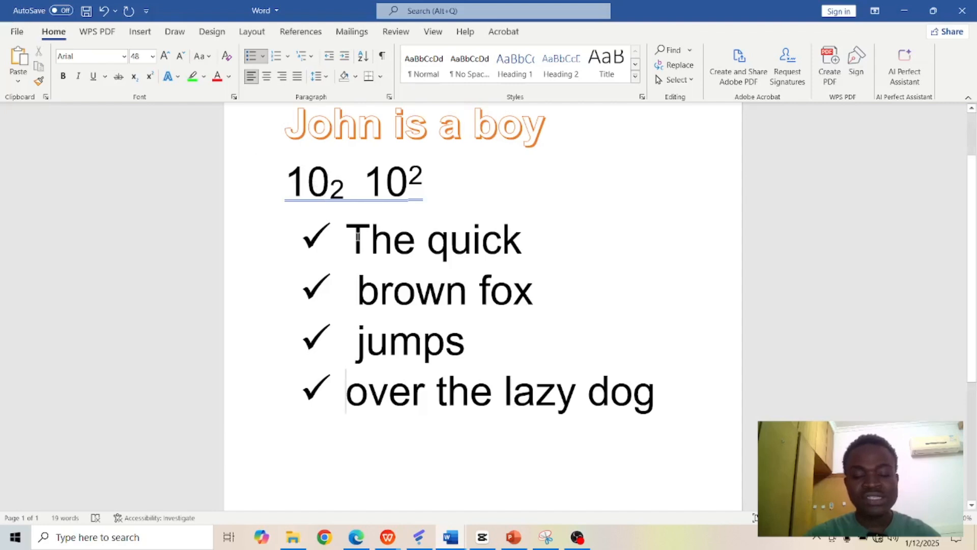
Step: Select all four list items and change their bullets to arrowheads, then to the four-diamond symbol
left_click_drag(358, 235, 648, 429)
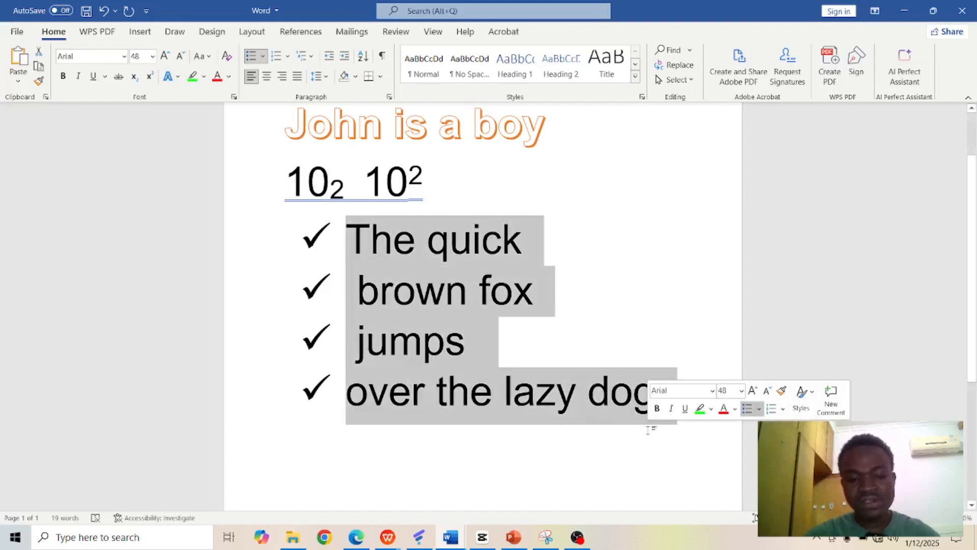
left_click(262, 56)
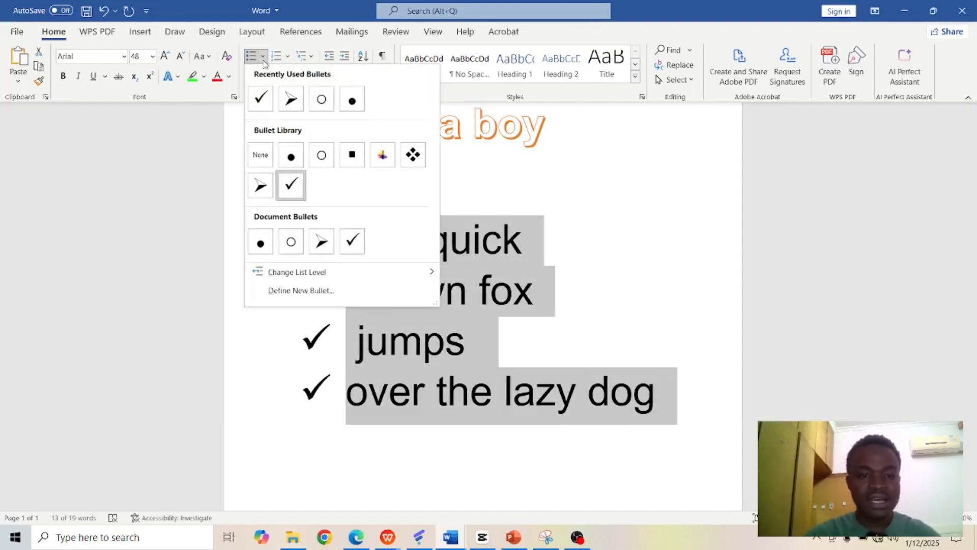
left_click(287, 101)
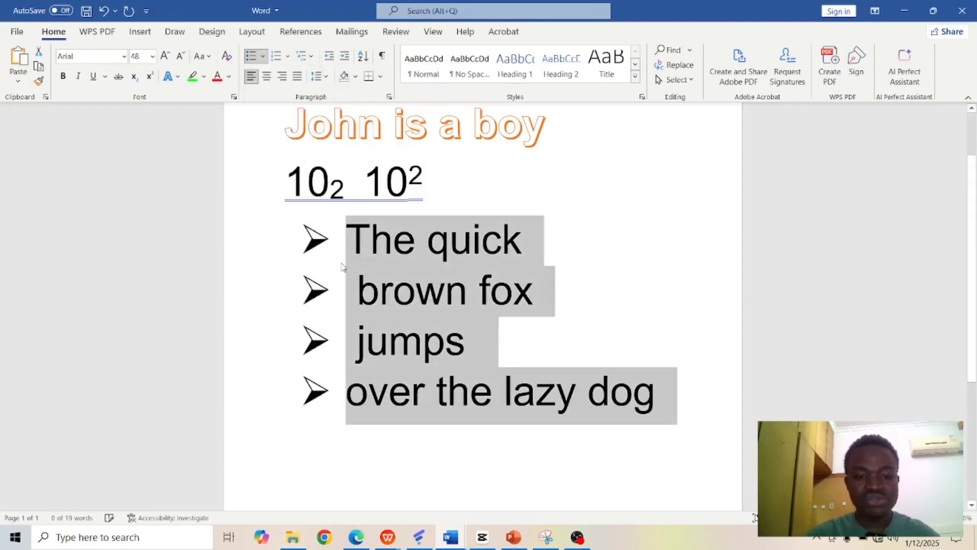
left_click(262, 56)
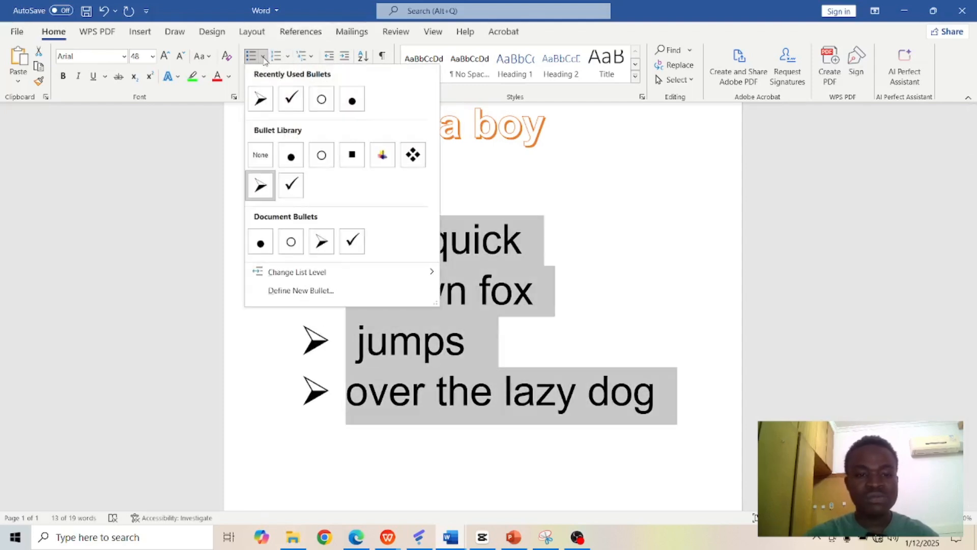
left_click(412, 155)
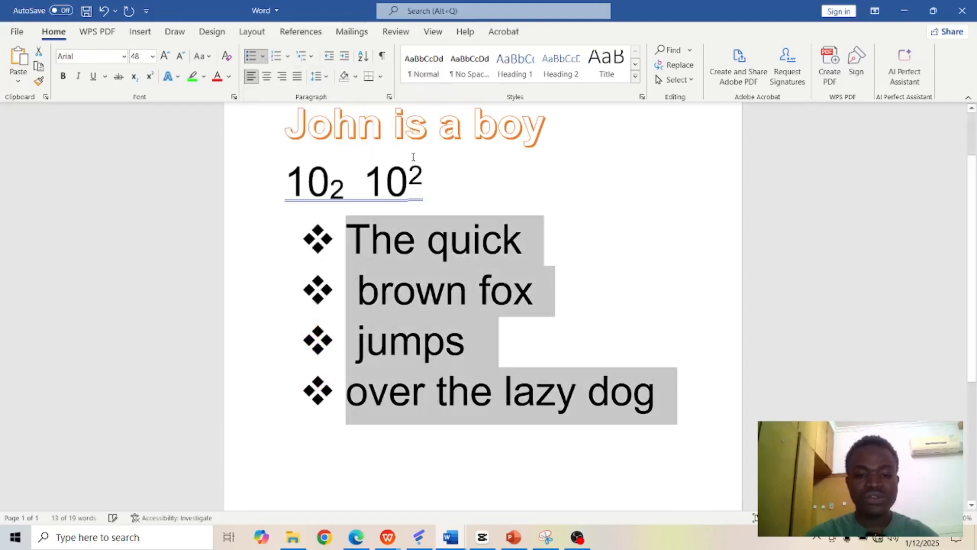
Step: Convert the selected list to 1. 2. 3. numbering, then to uppercase Roman numerals and finally to lowercase Roman numerals
left_click(288, 56)
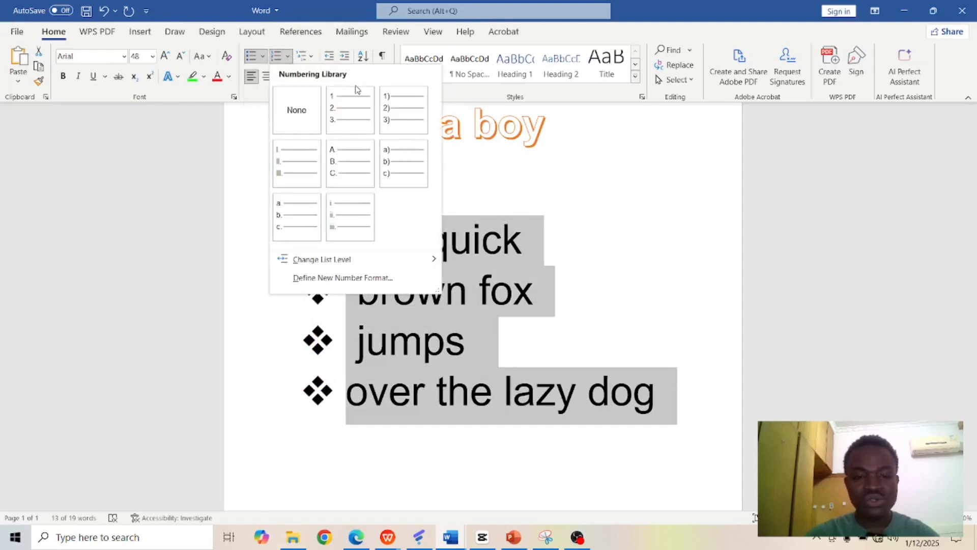
left_click(353, 109)
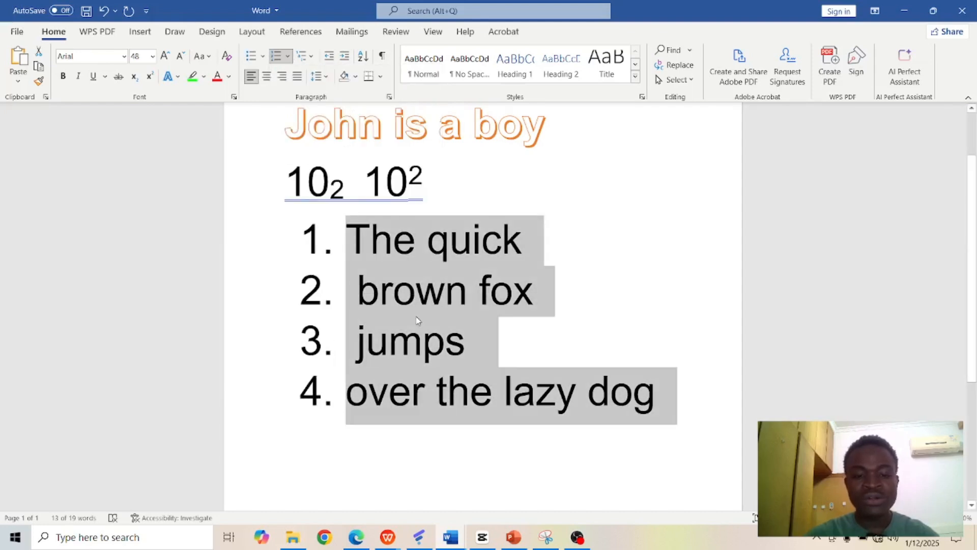
left_click(285, 57)
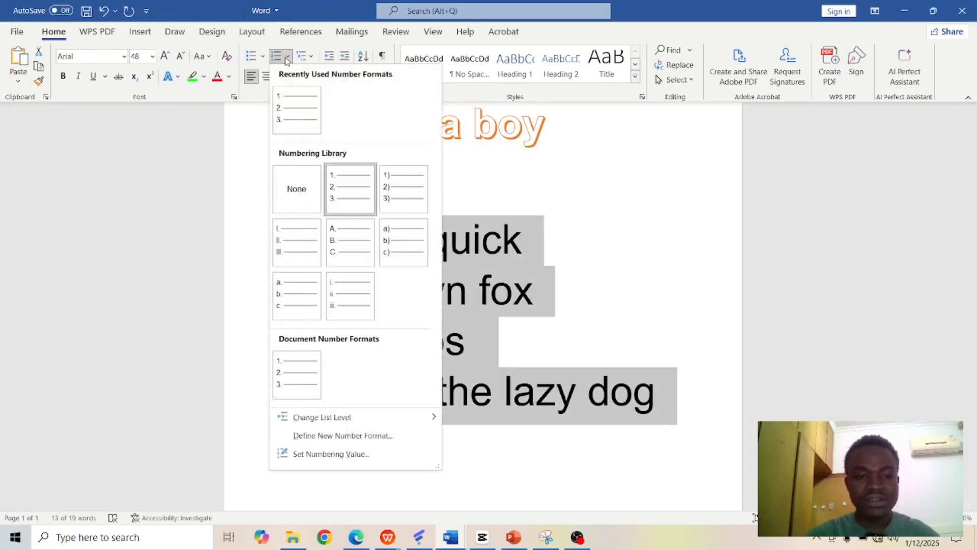
left_click(302, 238)
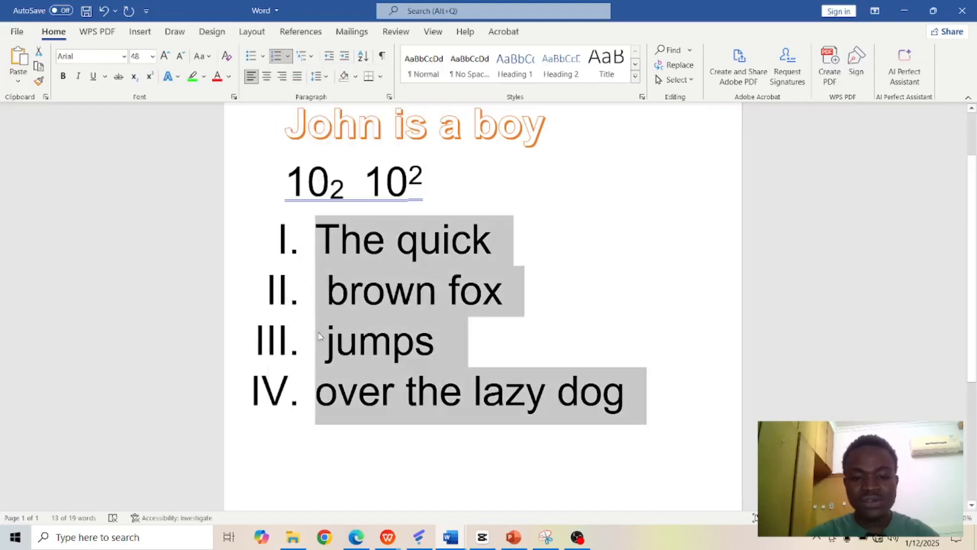
left_click(289, 60)
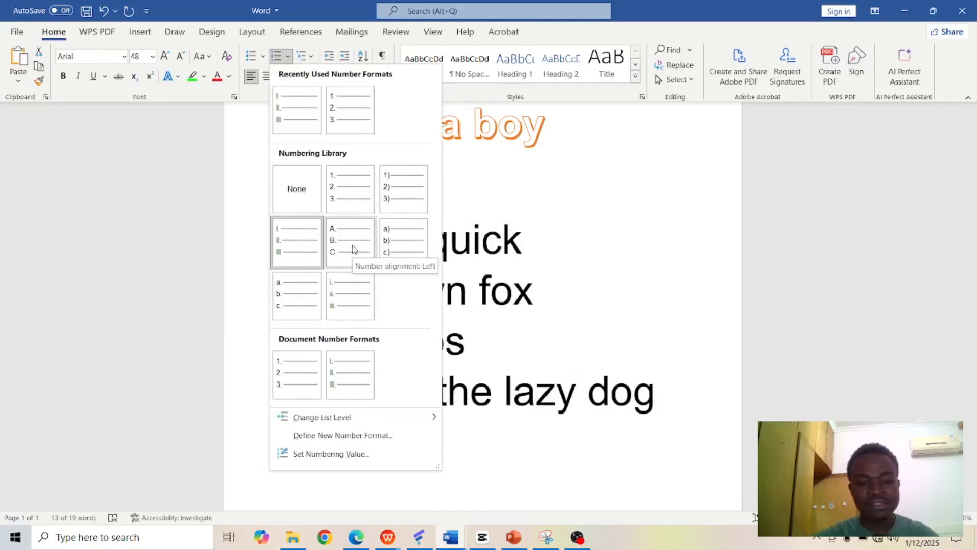
left_click(354, 284)
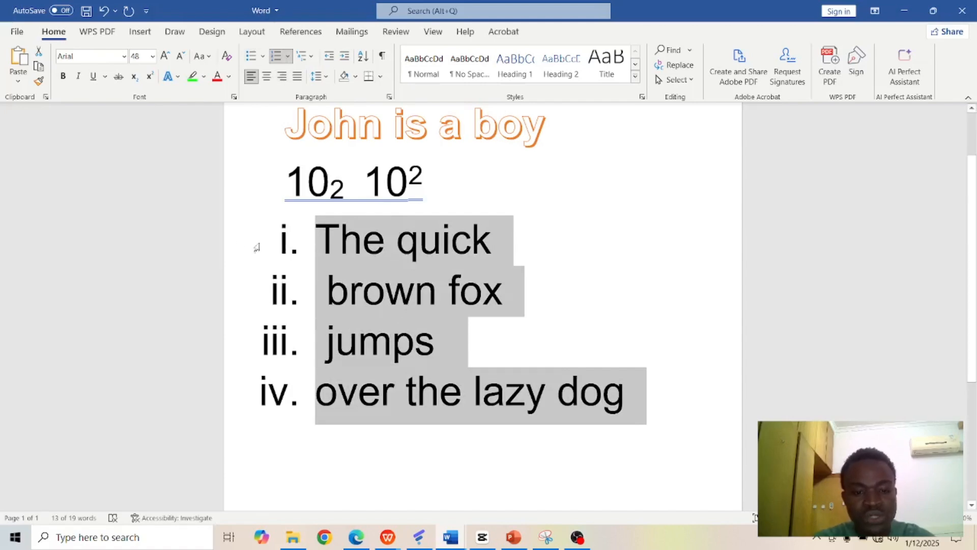
Step: Apply the multilevel list style with levels 1), a), i) to the four selected items
left_click(311, 56)
mouse_move(367, 219)
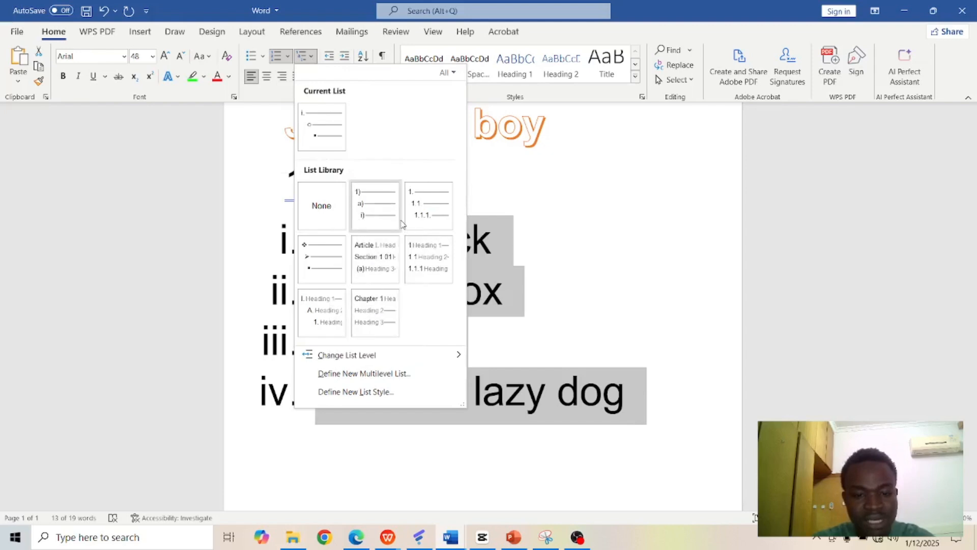
left_click(383, 210)
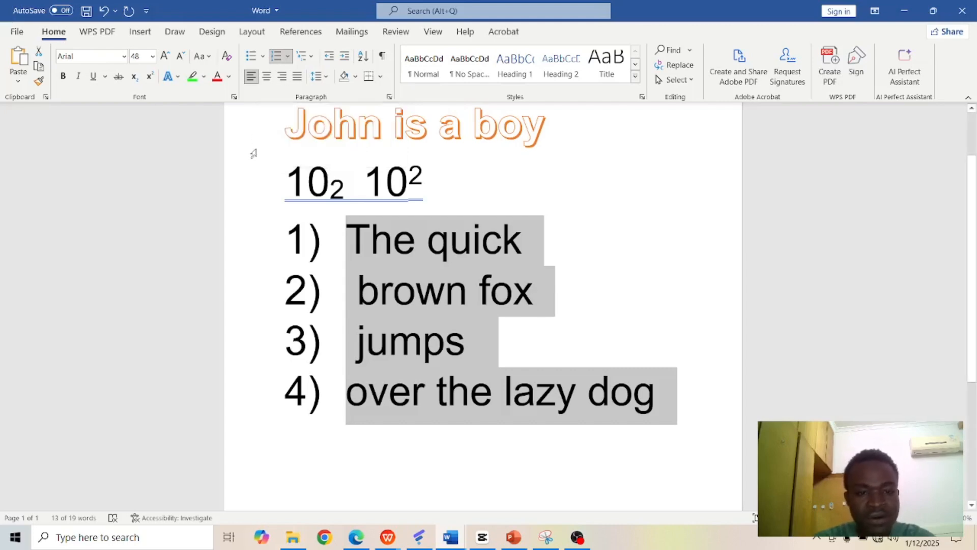
Step: Try center and right alignment on the selected list, and finish with justified alignment
left_click(266, 76)
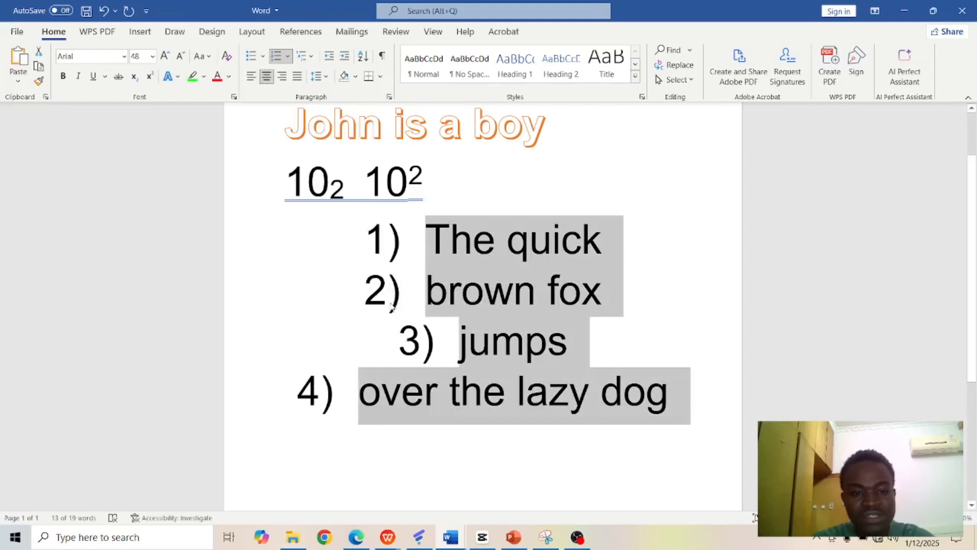
left_click(283, 76)
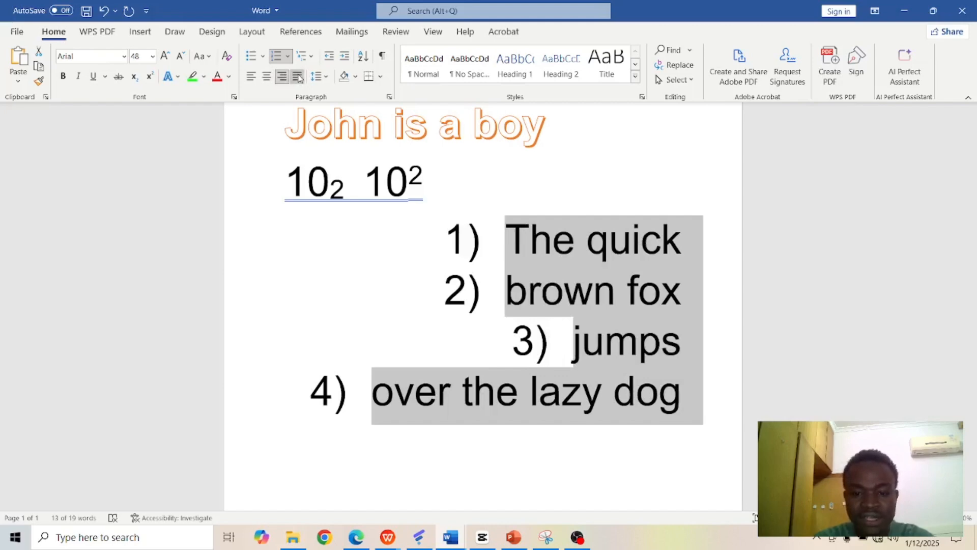
left_click(299, 77)
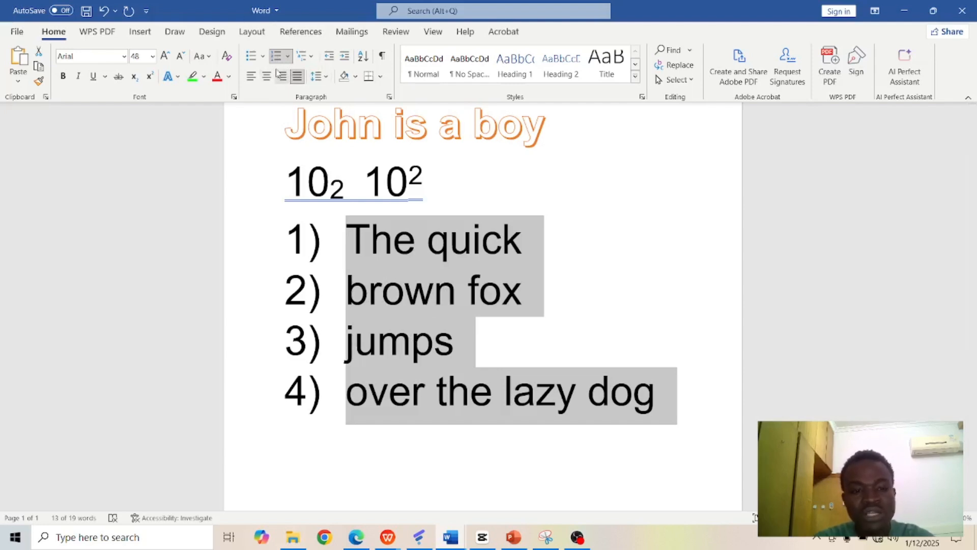
Step: Set the list's line spacing to 1.5 and increase the list's indent by one level
left_click(327, 77)
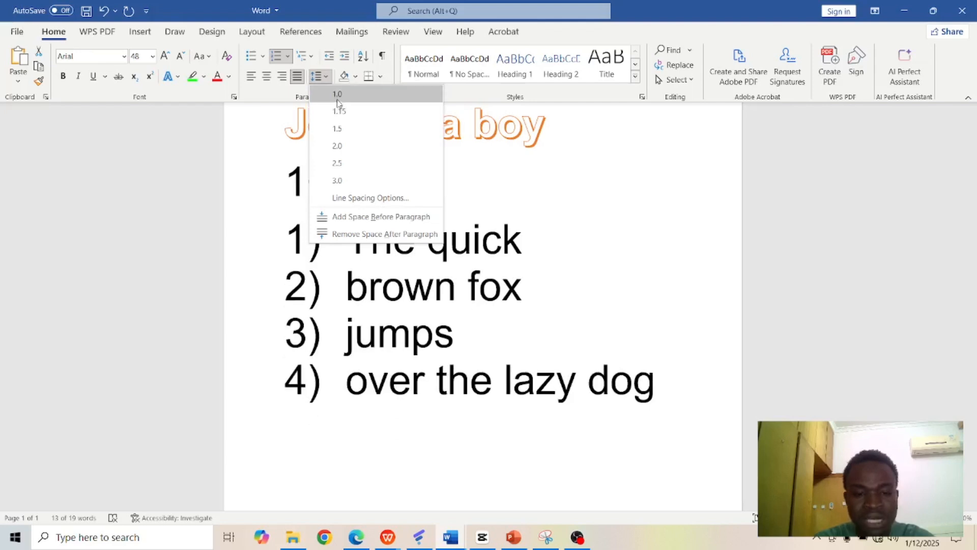
left_click(340, 128)
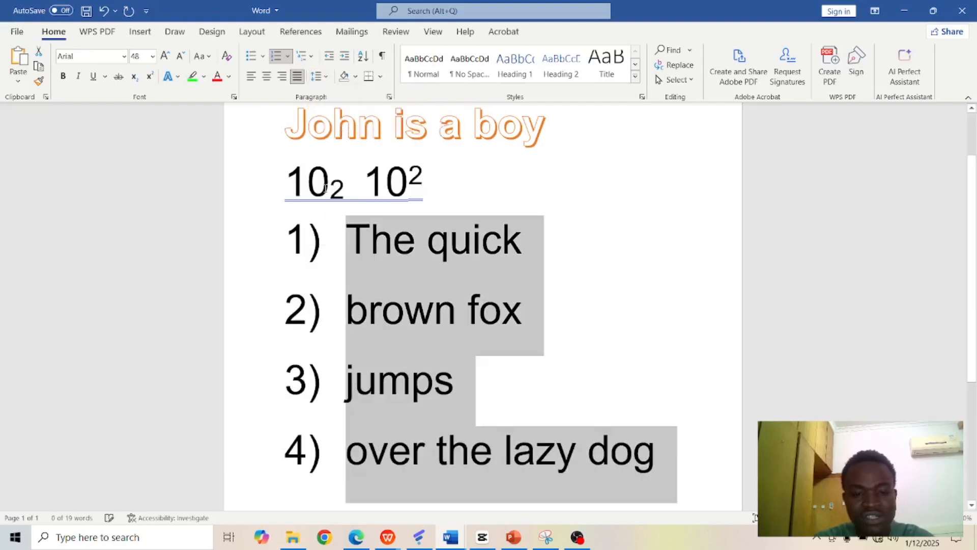
left_click(382, 308)
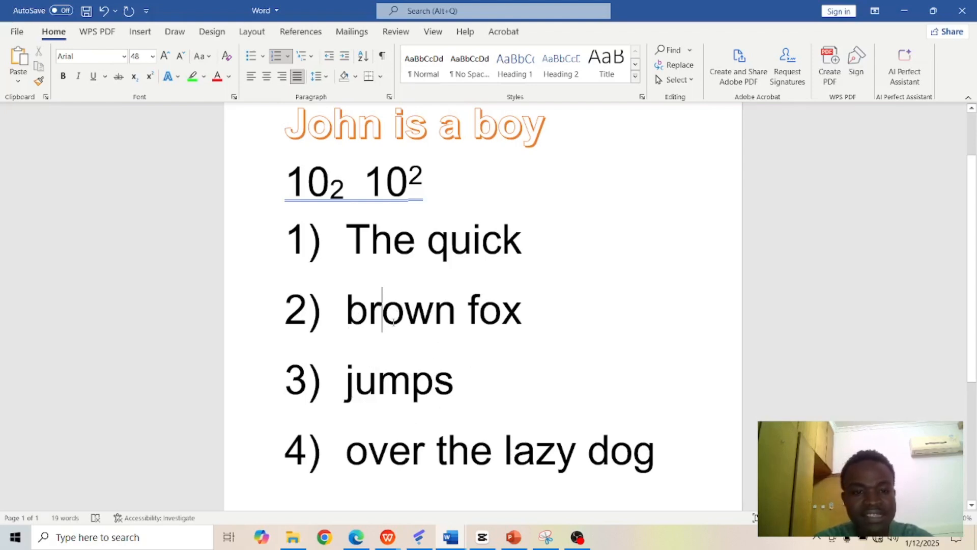
left_click(344, 56)
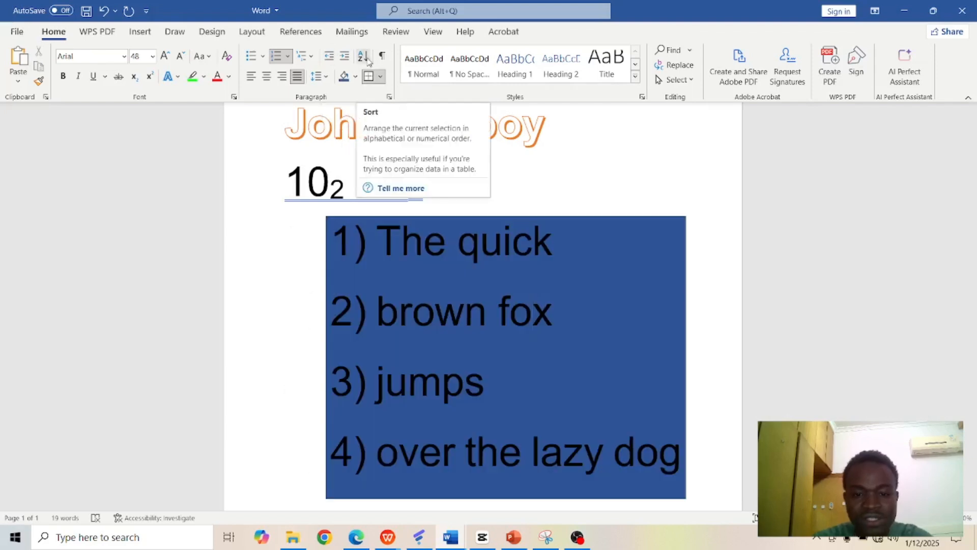
Step: Sort all of the document's paragraphs by text in ascending order, with no header row
left_click(367, 59)
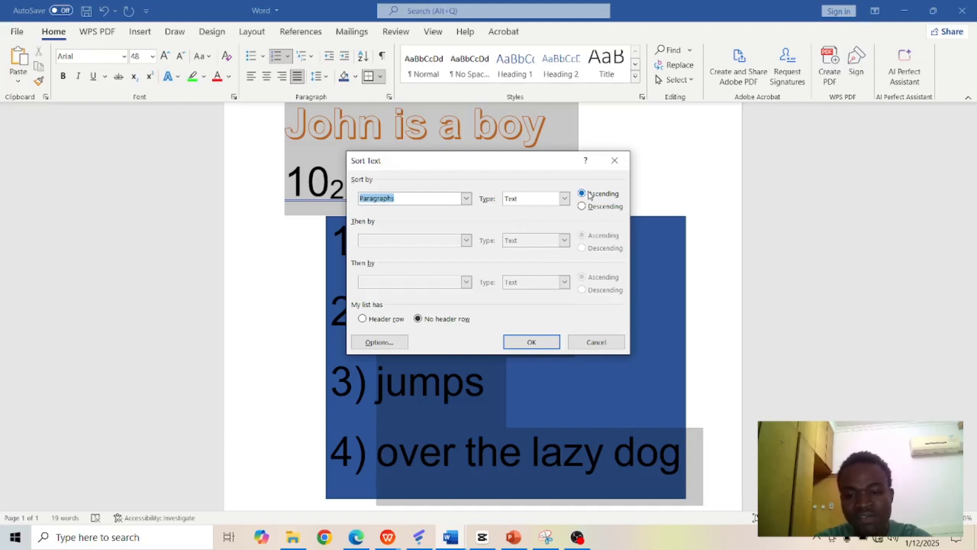
left_click(531, 342)
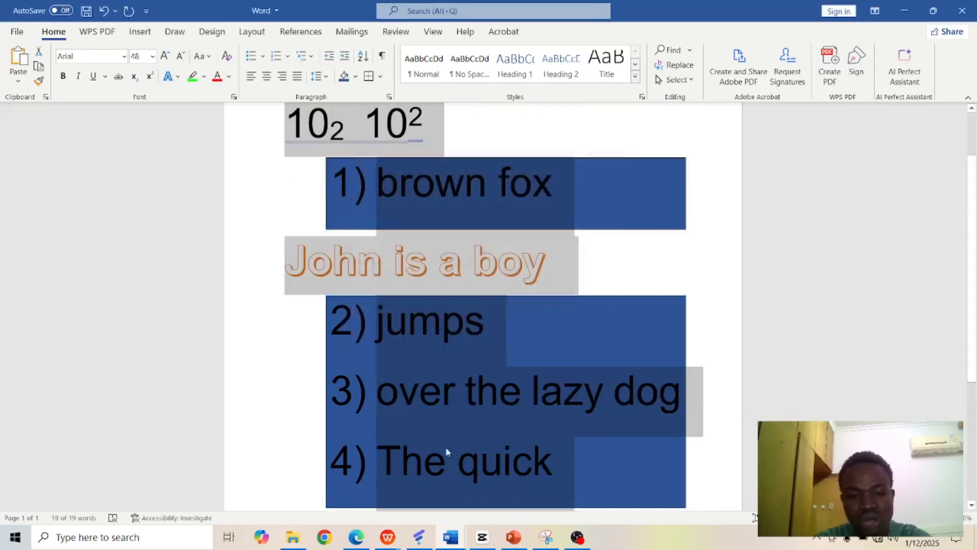
left_click(457, 408)
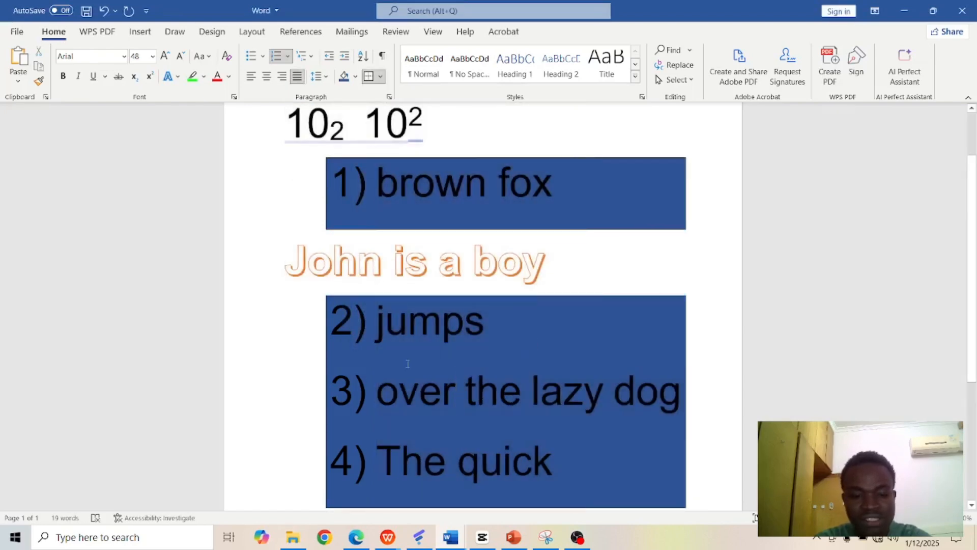
Step: Sort all of the document's paragraphs by text in descending order, with no header row
left_click(524, 207)
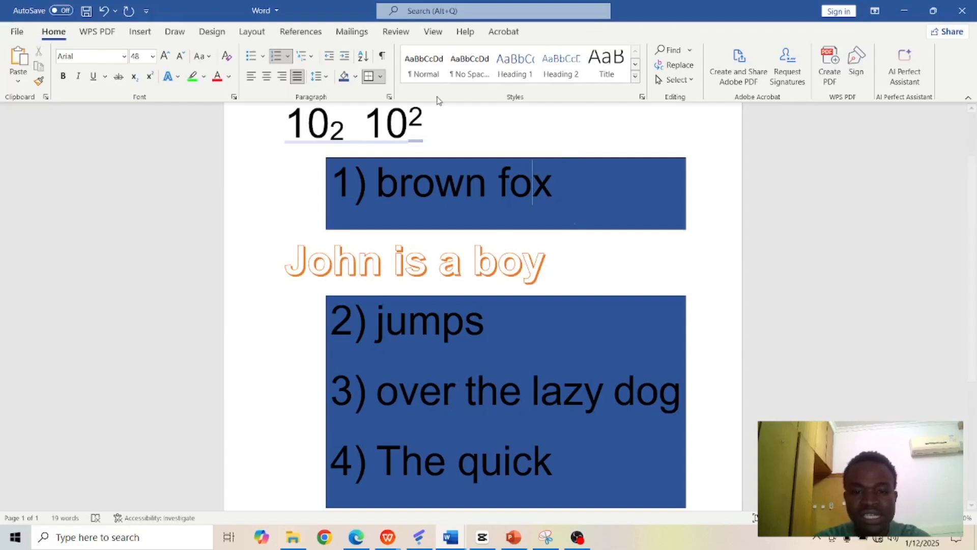
left_click(369, 57)
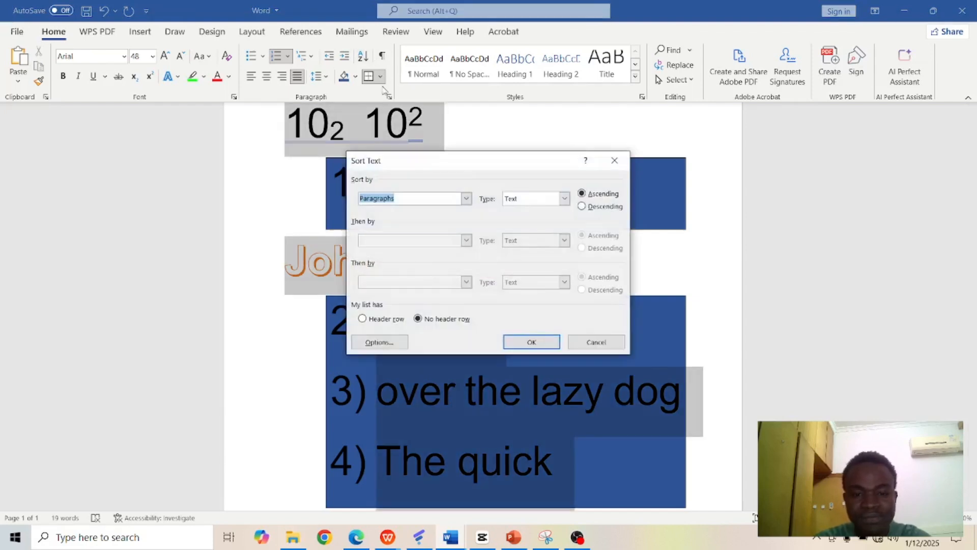
left_click(583, 207)
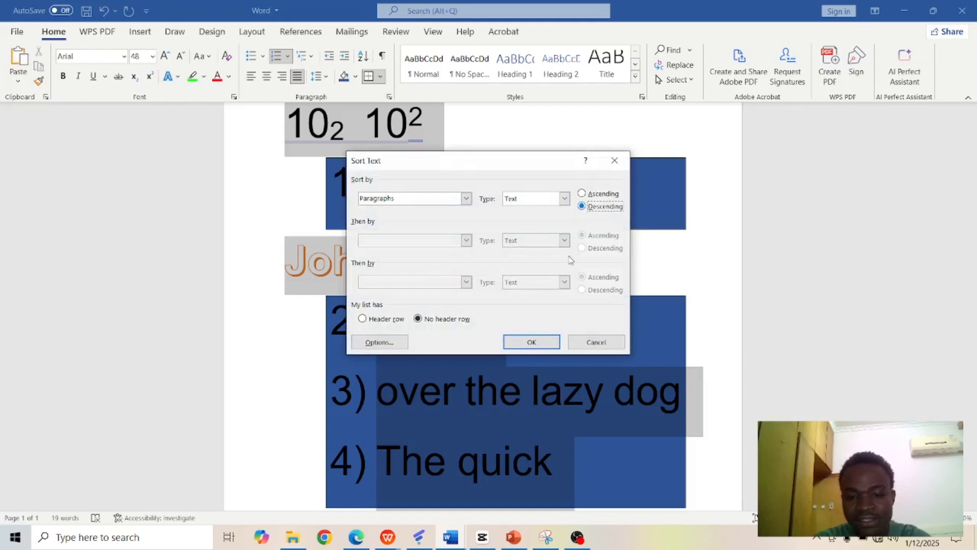
left_click(541, 343)
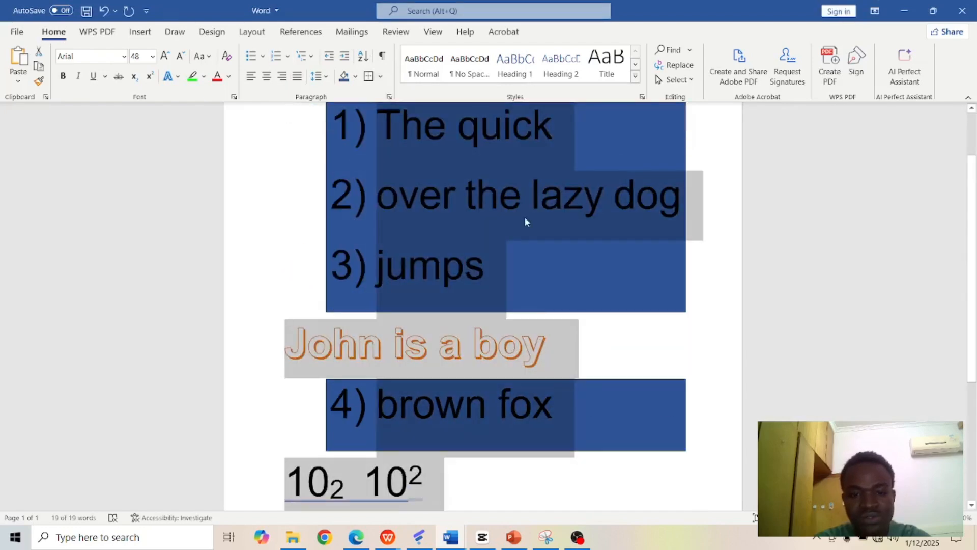